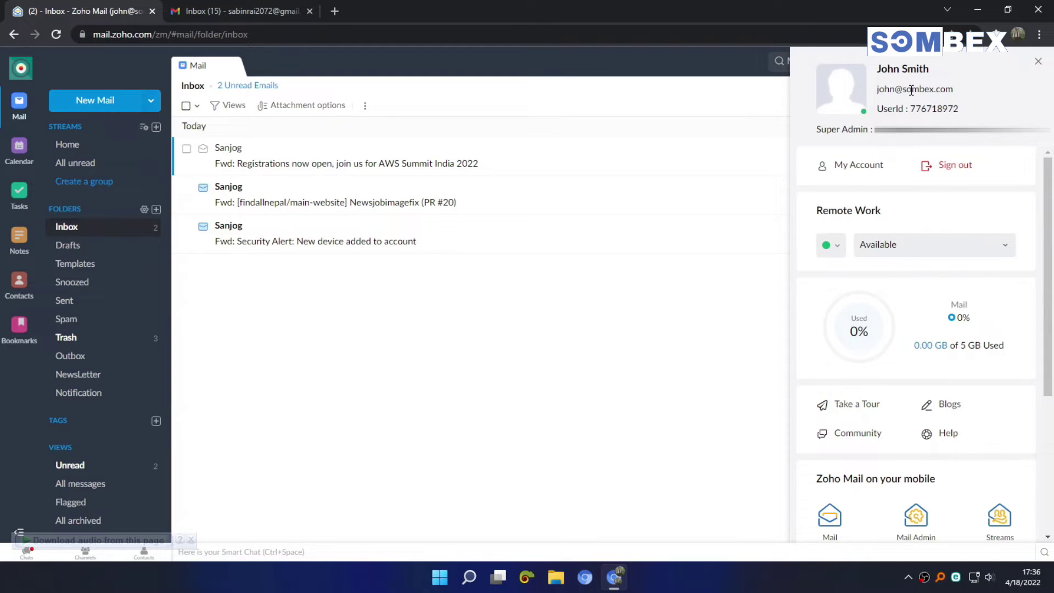
Step: Check the Zoho account address, then the Gmail account's address in its account details
{"action": "triple_click", "coordinate": [912, 90]}
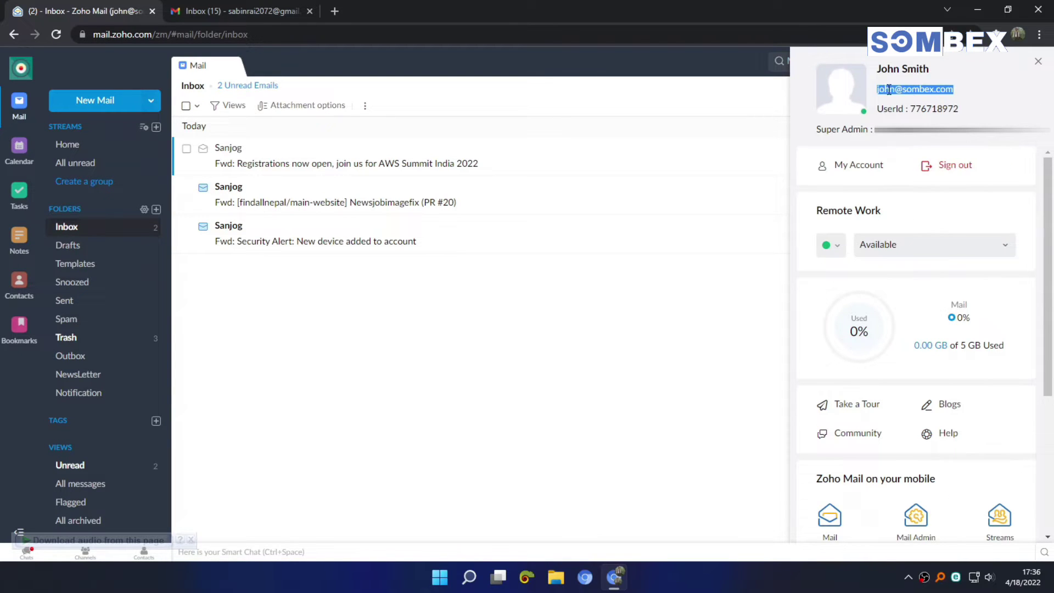
{"action": "left_click", "coordinate": [231, 5]}
{"action": "left_click", "coordinate": [1031, 68]}
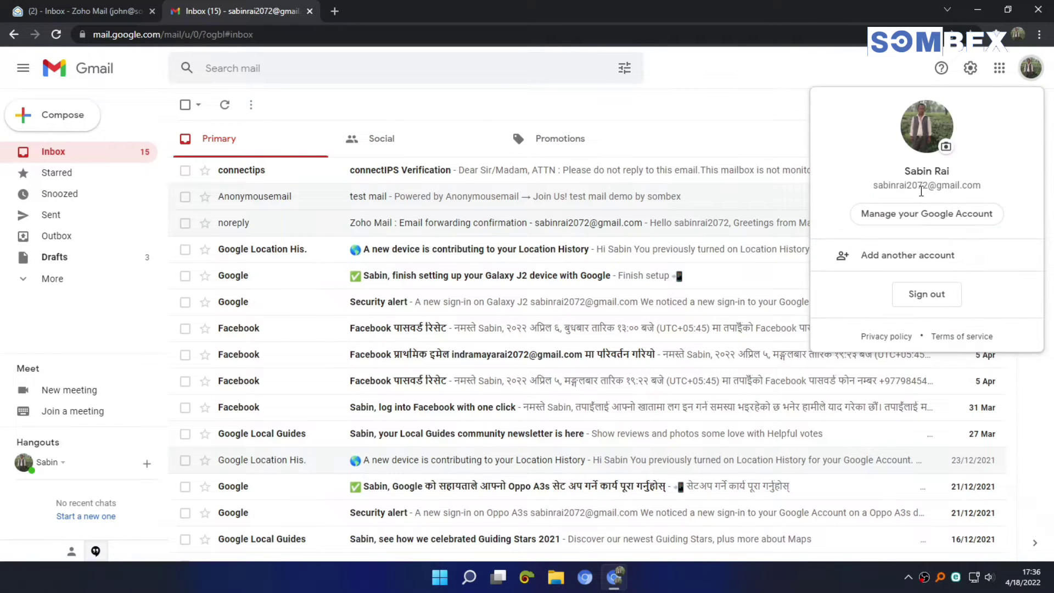
{"action": "left_click_drag", "start_coordinate": [986, 186], "coordinate": [835, 195]}
{"action": "left_click", "coordinate": [658, 111]}
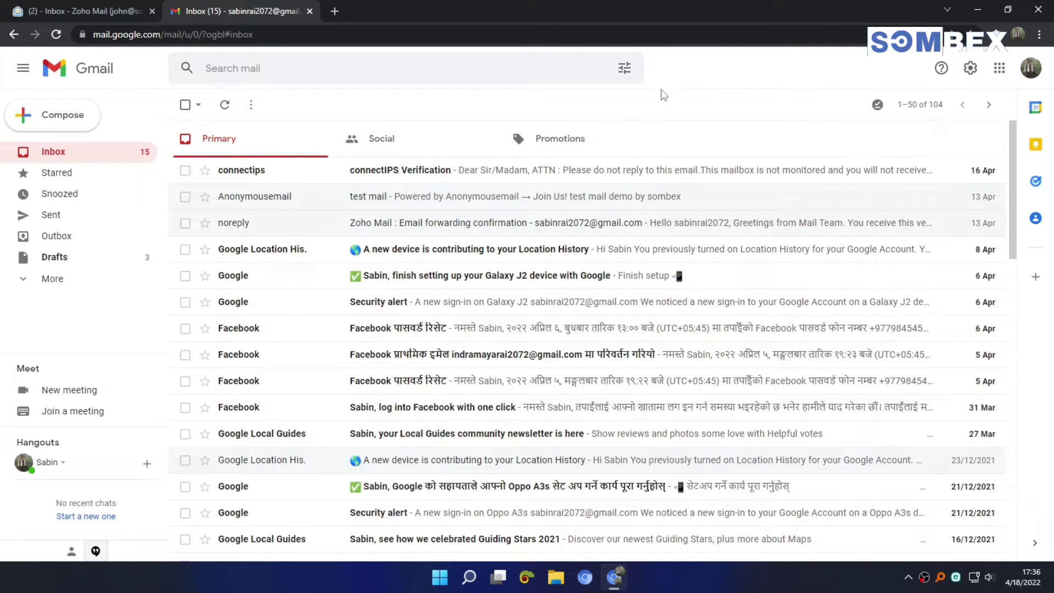
Step: Back in Zoho Mail, reopen the Zoho profile details panel
{"action": "left_click", "coordinate": [77, 10]}
{"action": "left_click", "coordinate": [428, 375]}
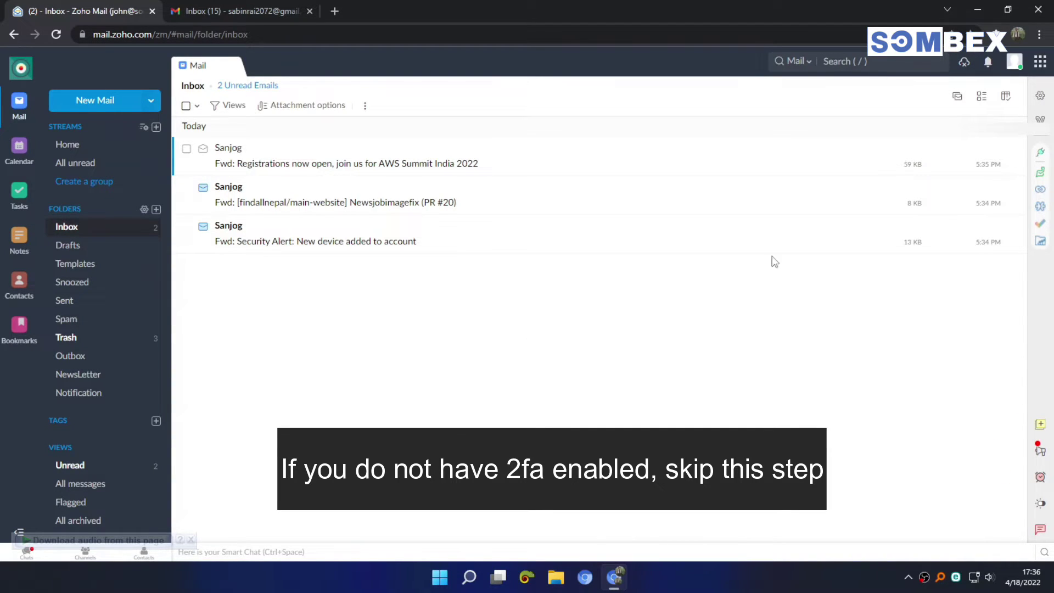
{"action": "left_click", "coordinate": [1015, 60]}
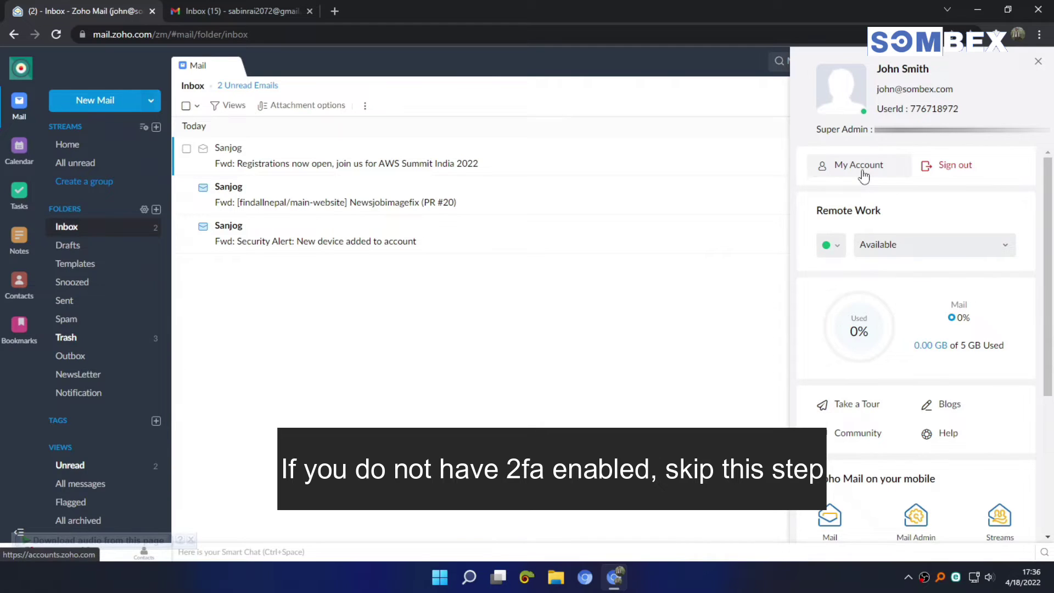
Step: Open Zoho account settings and go to Security > Application-Specific Passwords
{"action": "left_click", "coordinate": [859, 165]}
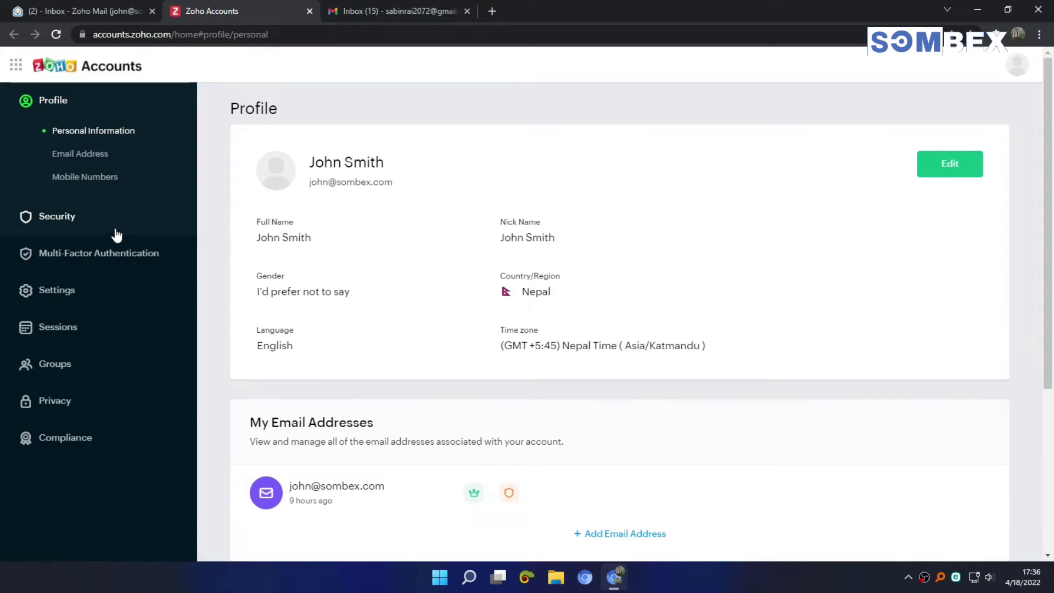
{"action": "left_click", "coordinate": [86, 227]}
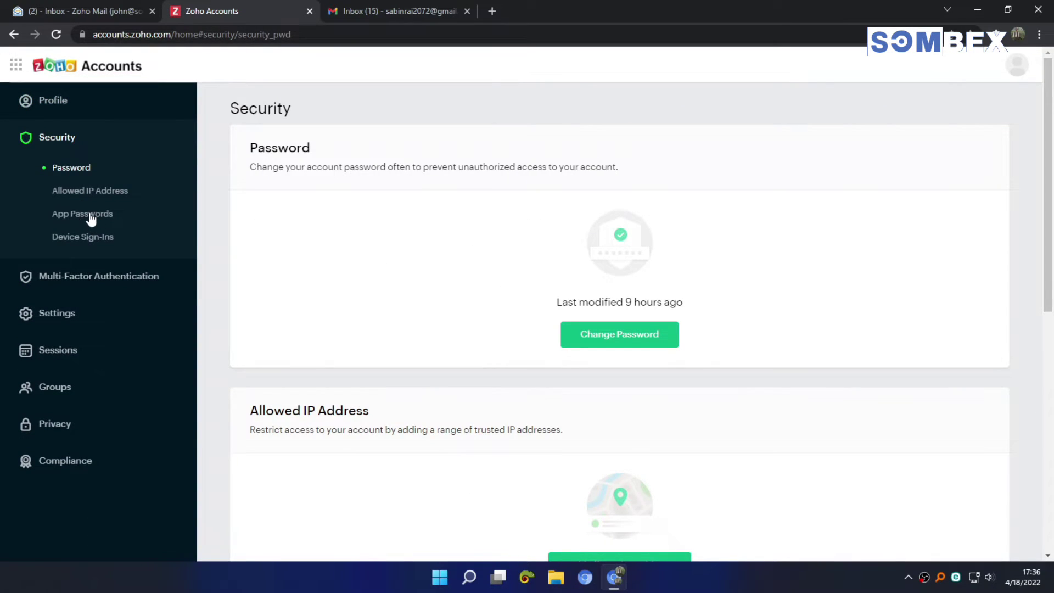
{"action": "left_click", "coordinate": [92, 219]}
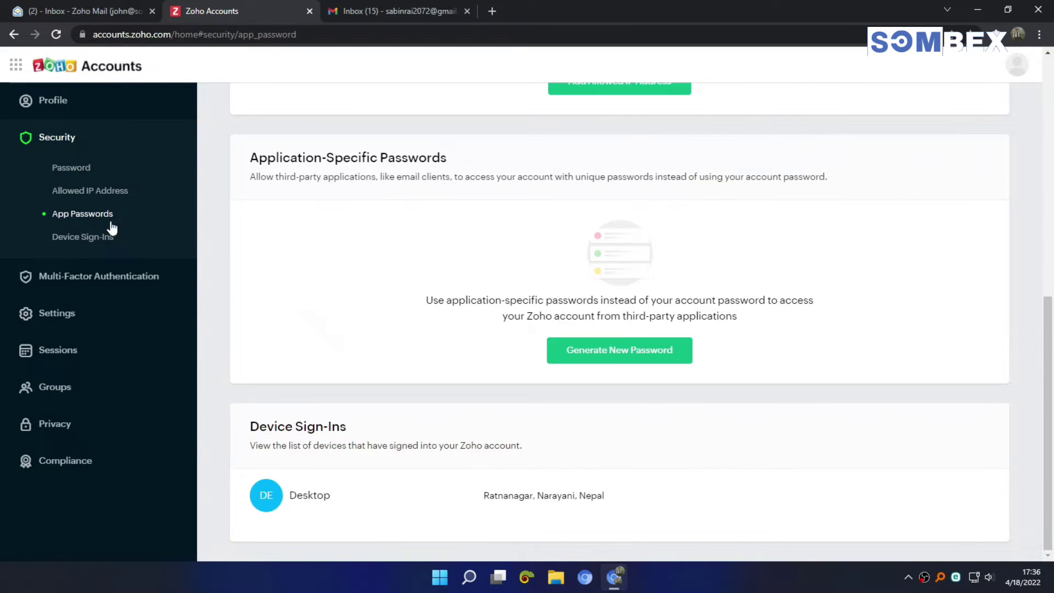
{"action": "left_click_drag", "start_coordinate": [254, 163], "coordinate": [482, 183]}
{"action": "left_click", "coordinate": [482, 183]}
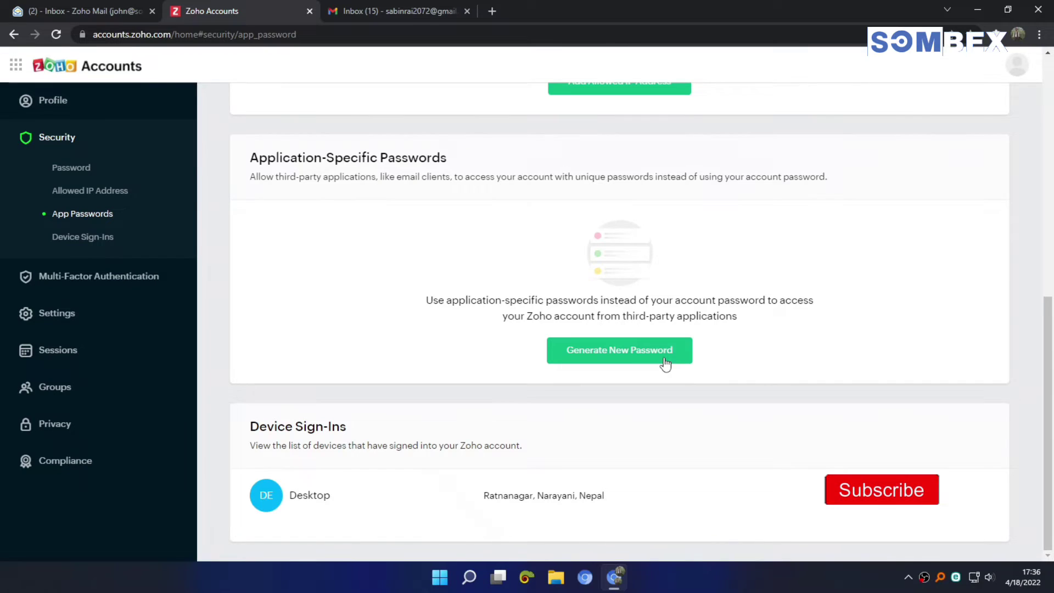
Step: Generate a new app-specific password named 'pop gmail'
{"action": "left_click", "coordinate": [666, 363]}
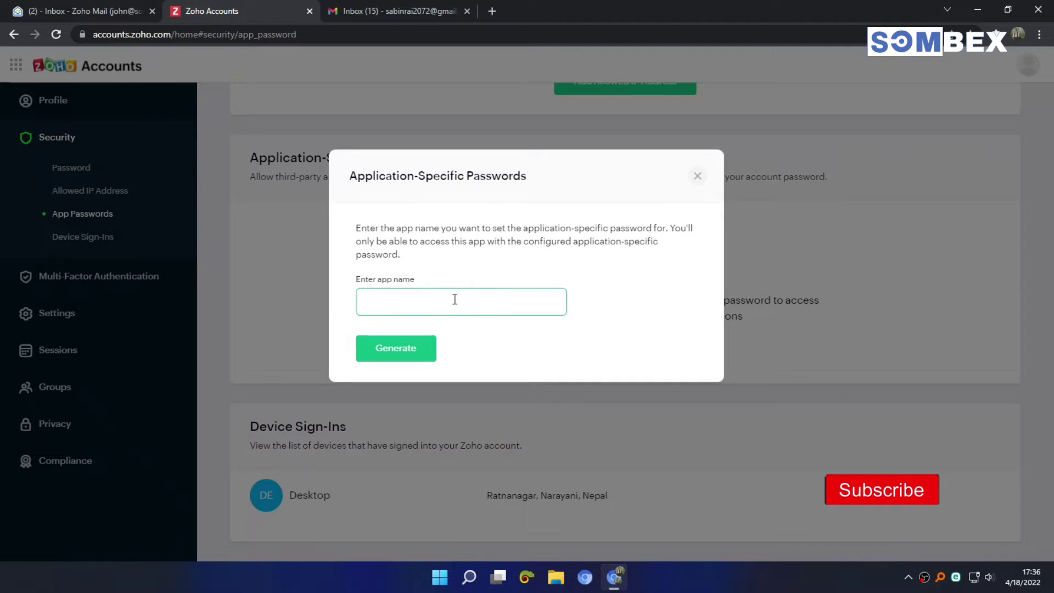
{"action": "type", "text": "pp3-"}
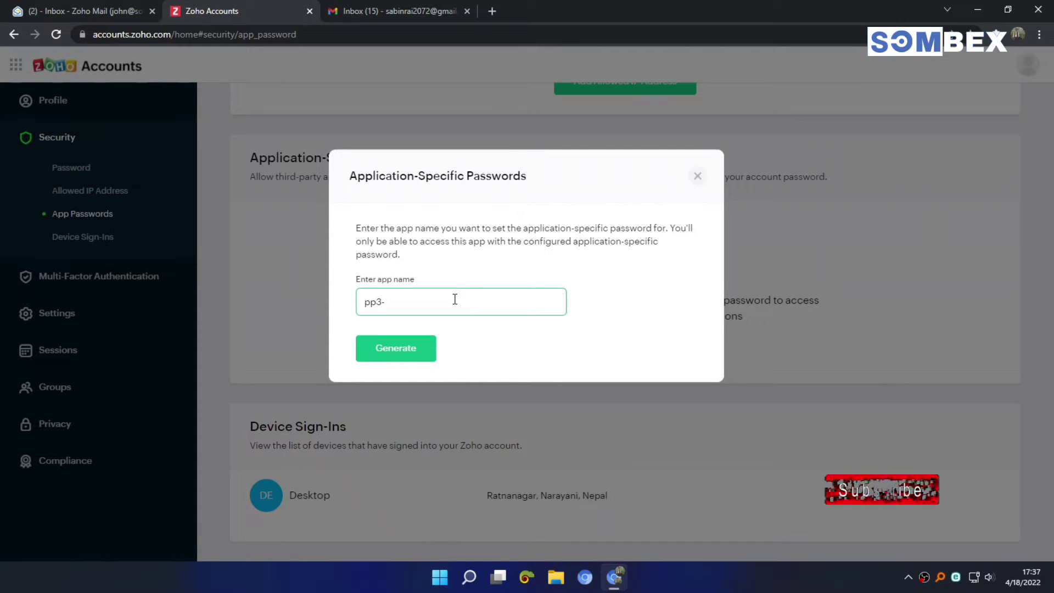
{"action": "key", "text": "BackSpace"}
{"action": "key", "text": "BackSpace"}
{"action": "key", "text": "BackSpace"}
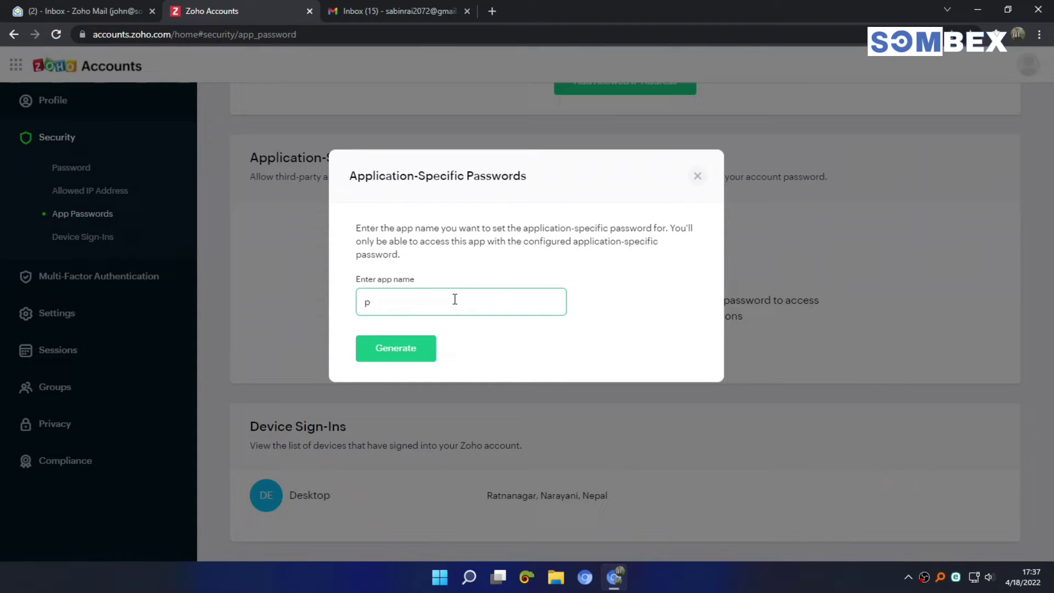
{"action": "type", "text": "op gmail"}
{"action": "left_click", "coordinate": [409, 354]}
{"action": "left_click", "coordinate": [409, 354]}
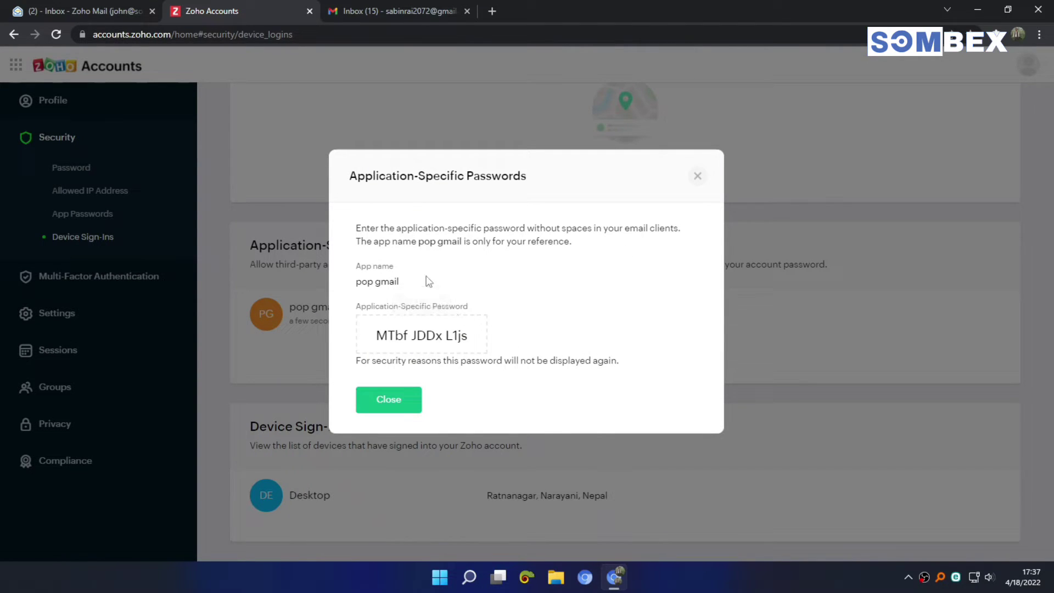
Step: In Zoho Mail Settings > Mail accounts > POP, enable POP access for all emails
{"action": "left_click", "coordinate": [85, 1]}
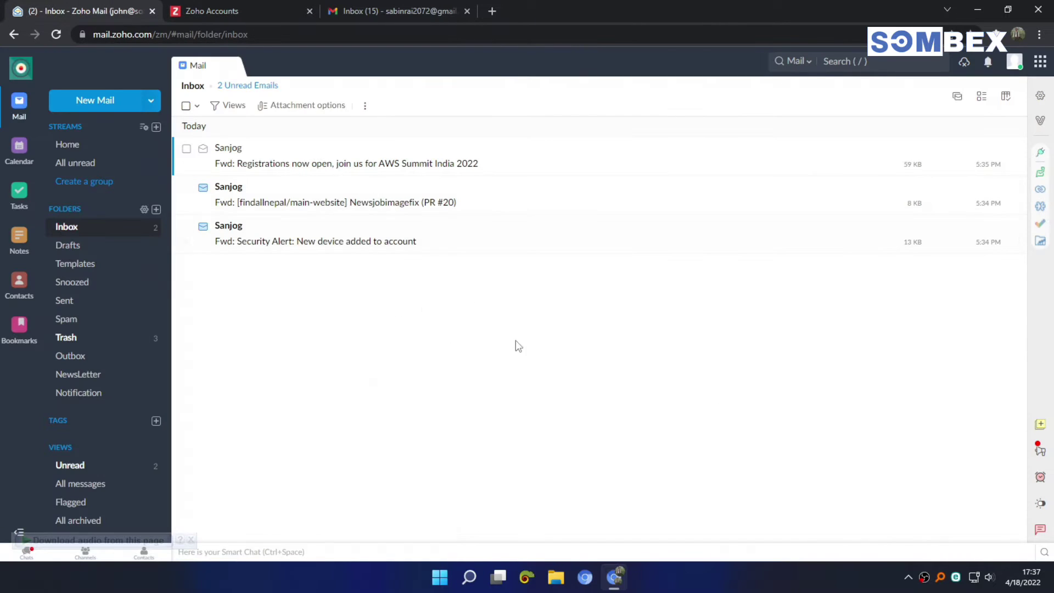
{"action": "left_click", "coordinate": [1041, 97]}
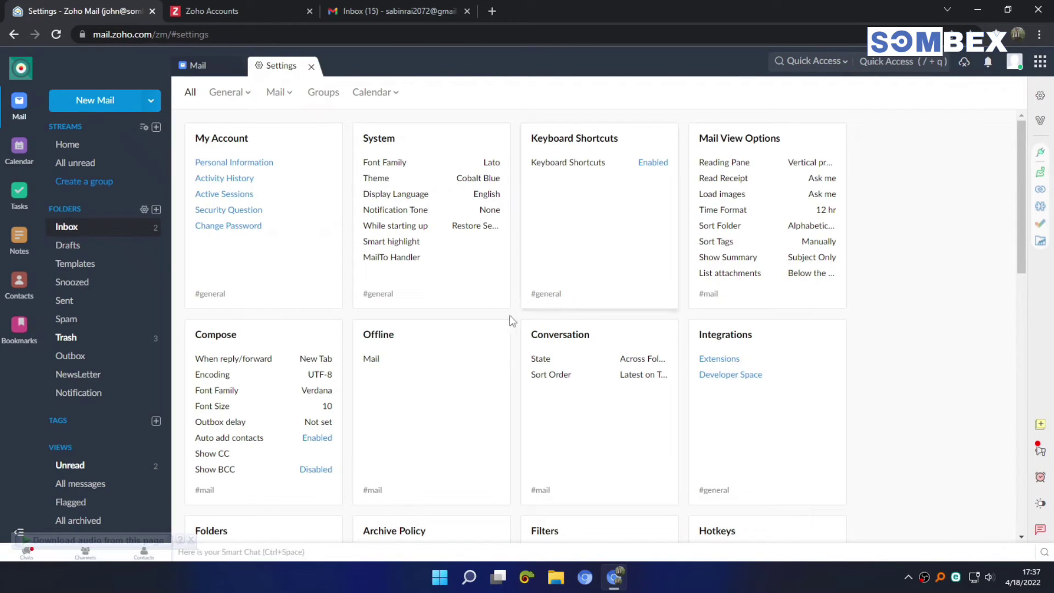
{"action": "scroll", "coordinate": [508, 330], "scroll_direction": "down", "scroll_amount": 4}
{"action": "scroll", "coordinate": [504, 350], "scroll_direction": "down", "scroll_amount": 10}
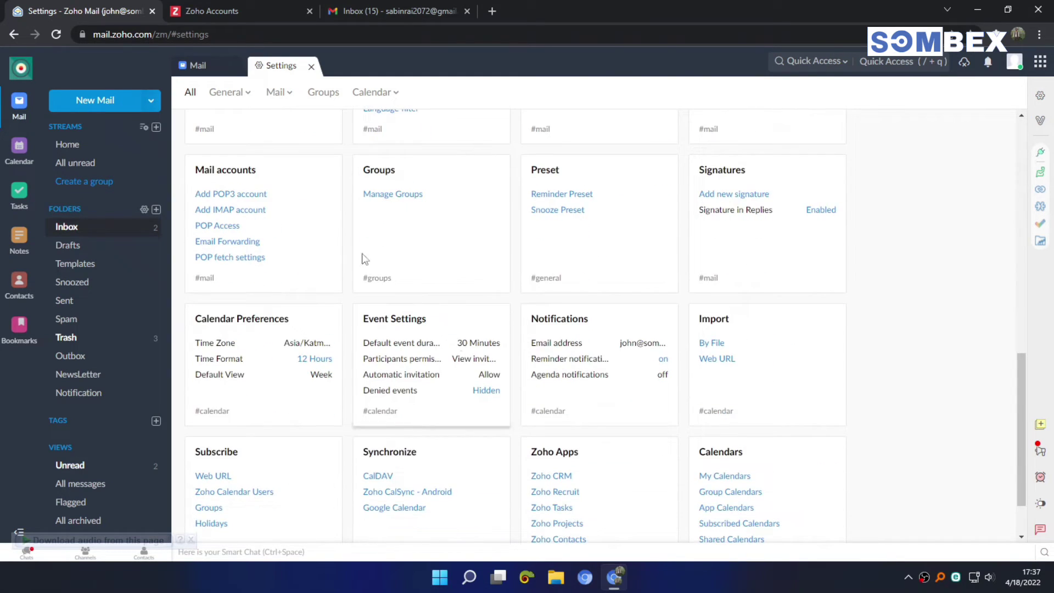
{"action": "left_click", "coordinate": [303, 192]}
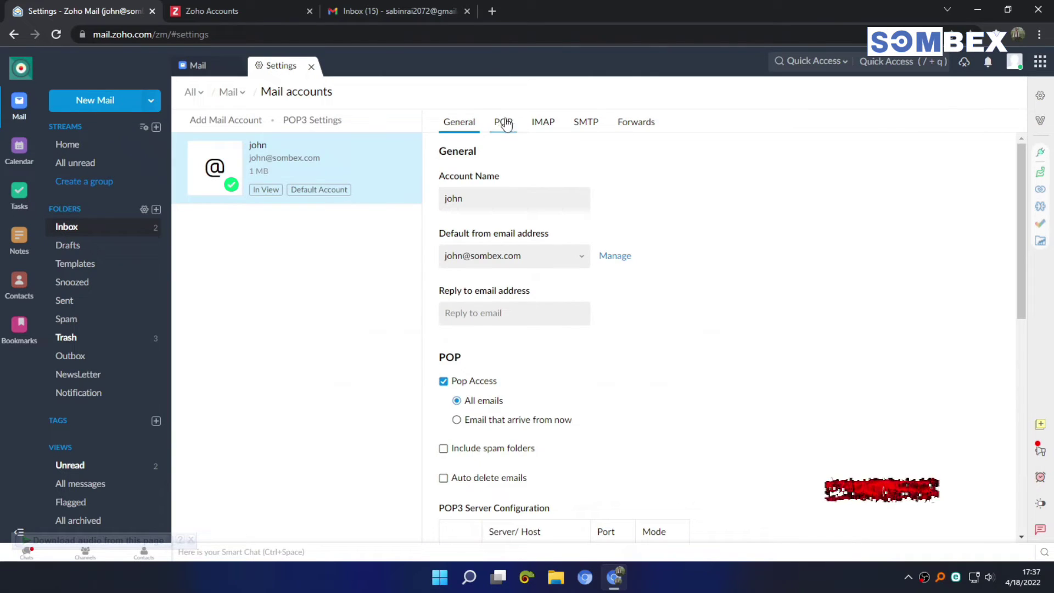
{"action": "left_click", "coordinate": [504, 124]}
{"action": "left_click", "coordinate": [459, 186]}
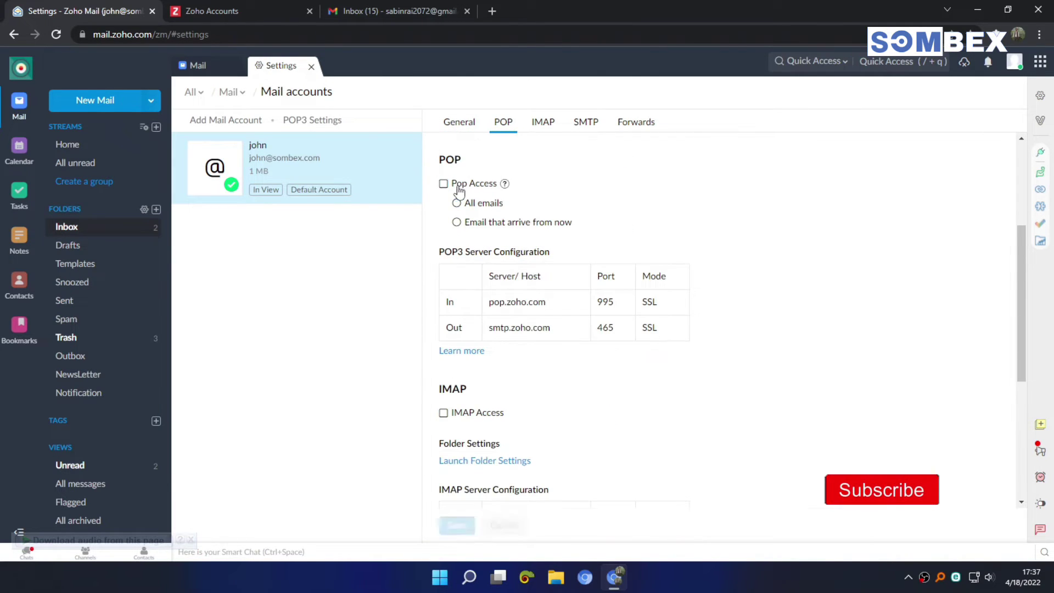
{"action": "left_click", "coordinate": [466, 187]}
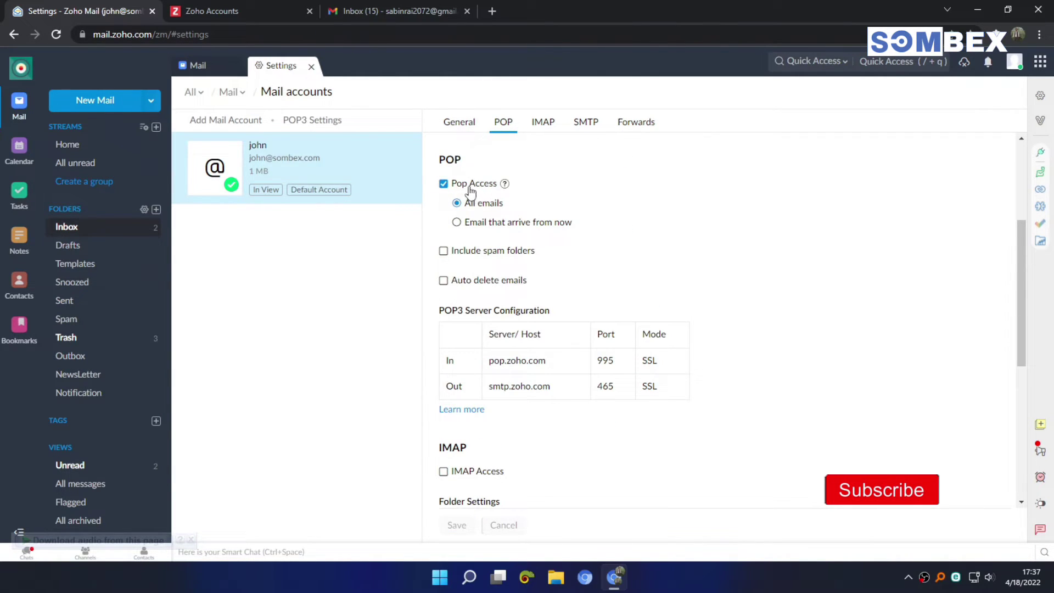
Step: Review Zoho's POP3 server details, then return to the Gmail inbox
{"action": "scroll", "coordinate": [467, 197], "scroll_direction": "down", "scroll_amount": 1}
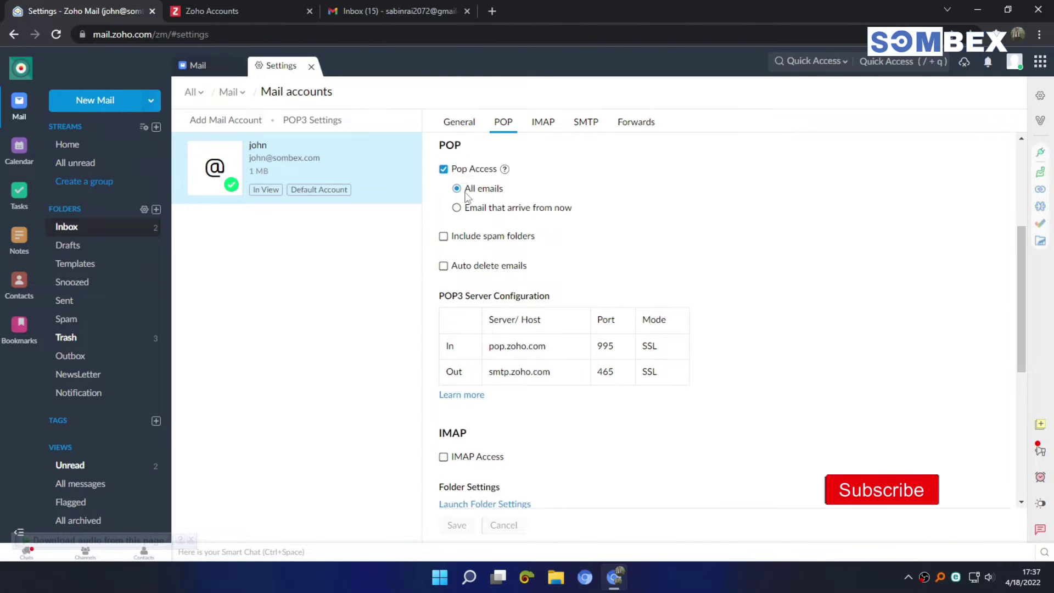
{"action": "scroll", "coordinate": [524, 211], "scroll_direction": "down", "scroll_amount": 1}
{"action": "scroll", "coordinate": [524, 211], "scroll_direction": "up", "scroll_amount": 1}
{"action": "left_click_drag", "start_coordinate": [661, 391], "coordinate": [449, 360]}
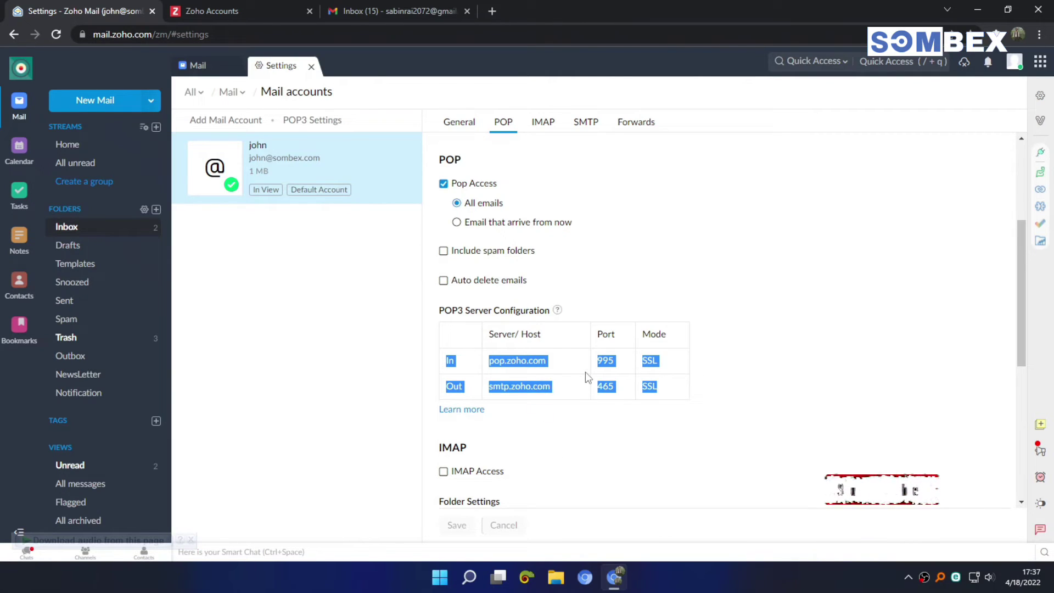
{"action": "left_click", "coordinate": [588, 377]}
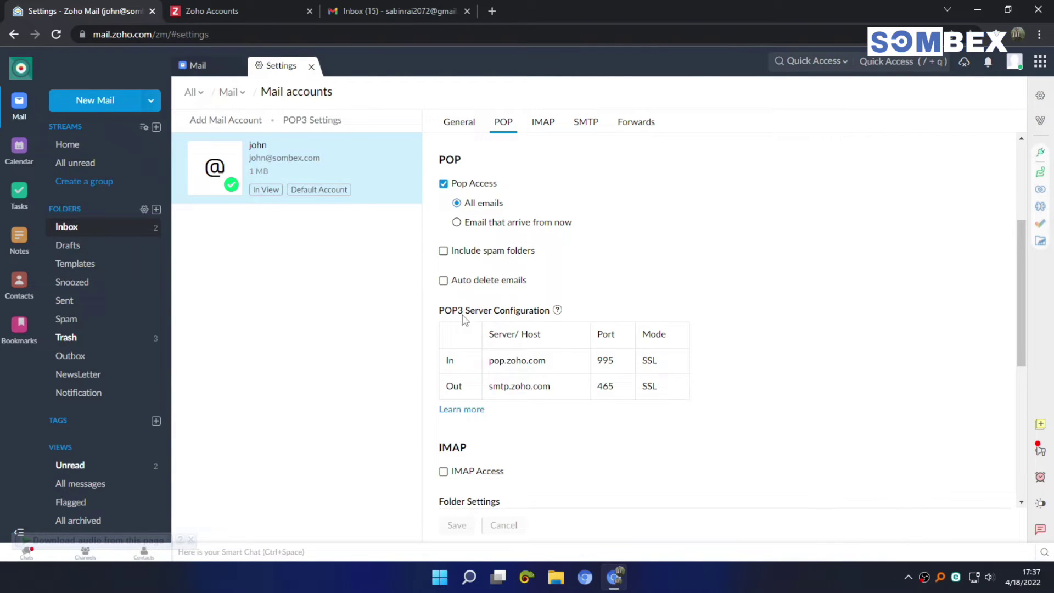
{"action": "left_click", "coordinate": [426, 7]}
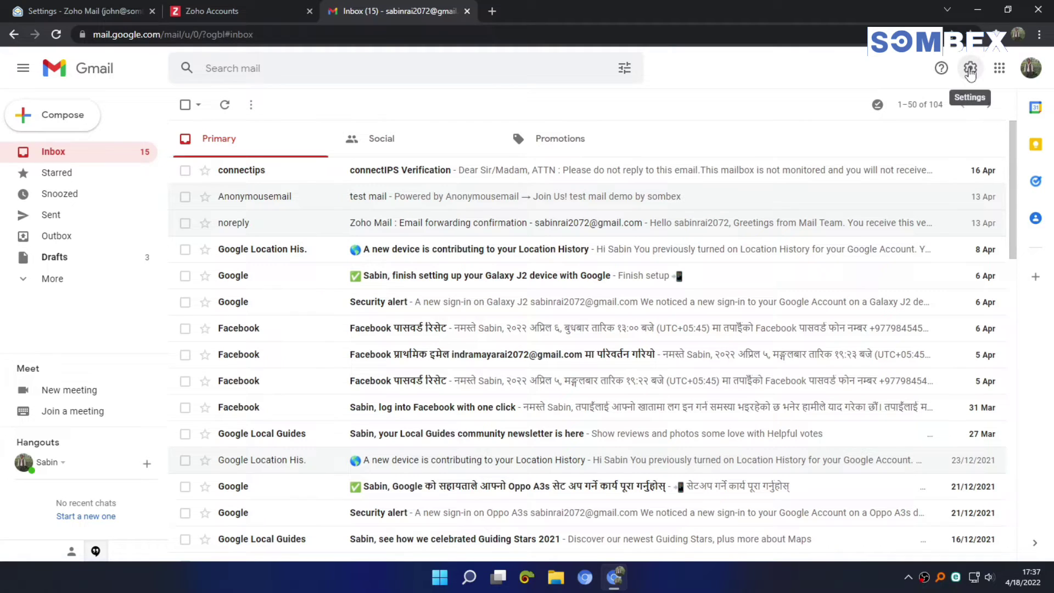
Step: Open Gmail's Accounts and Import settings and find 'Check email from other accounts'
{"action": "left_click", "coordinate": [970, 70]}
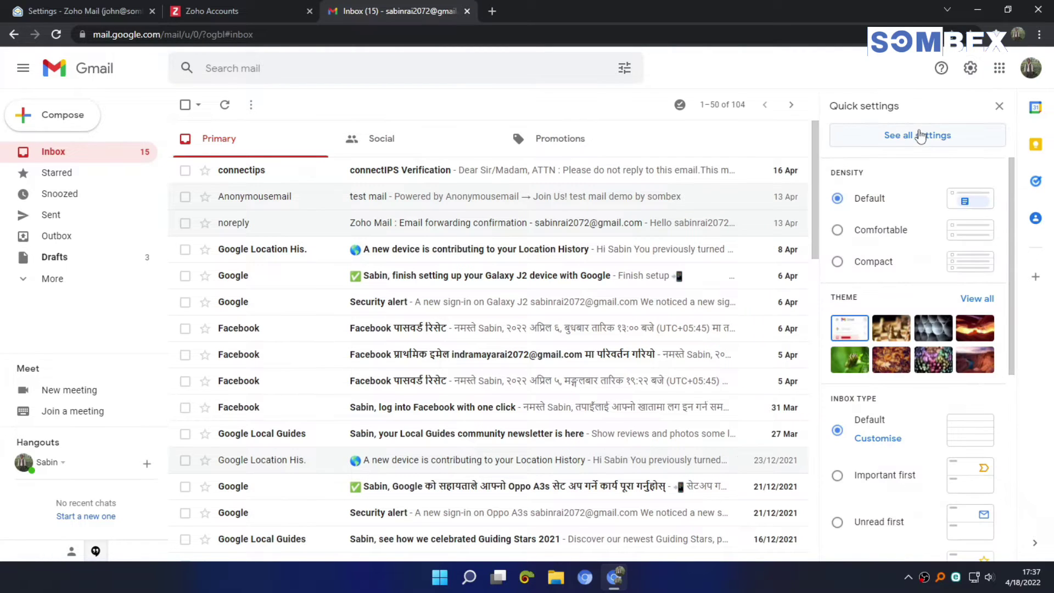
{"action": "left_click", "coordinate": [921, 135]}
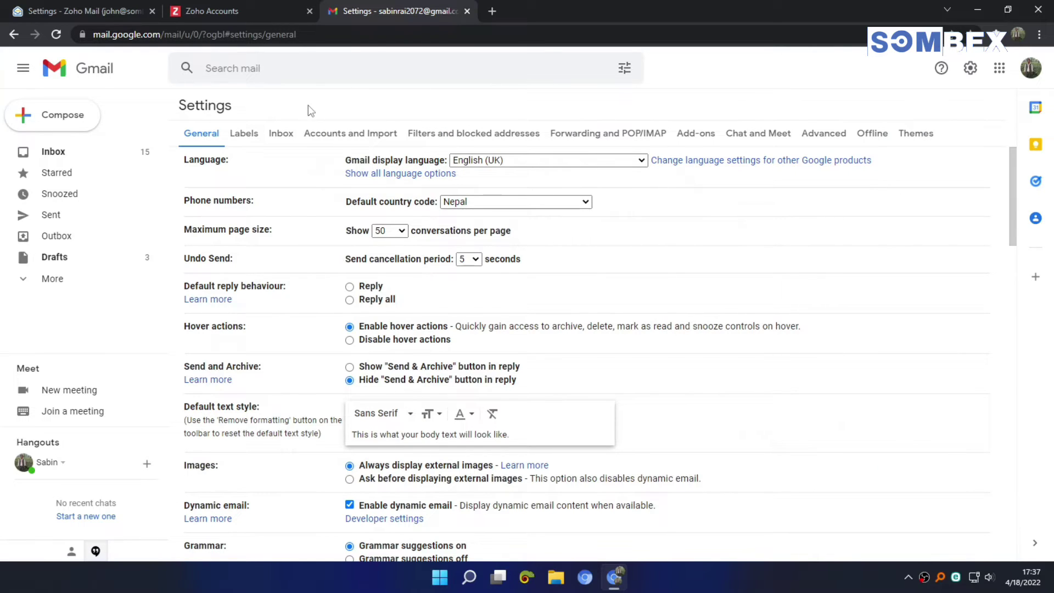
{"action": "left_click", "coordinate": [354, 136]}
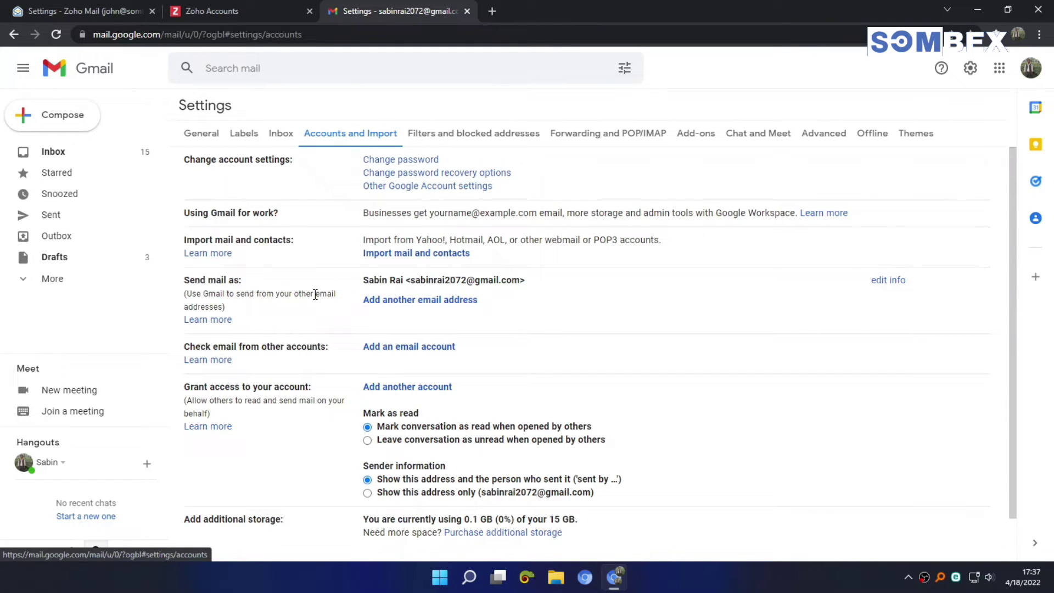
{"action": "scroll", "coordinate": [315, 295], "scroll_direction": "down", "scroll_amount": 1}
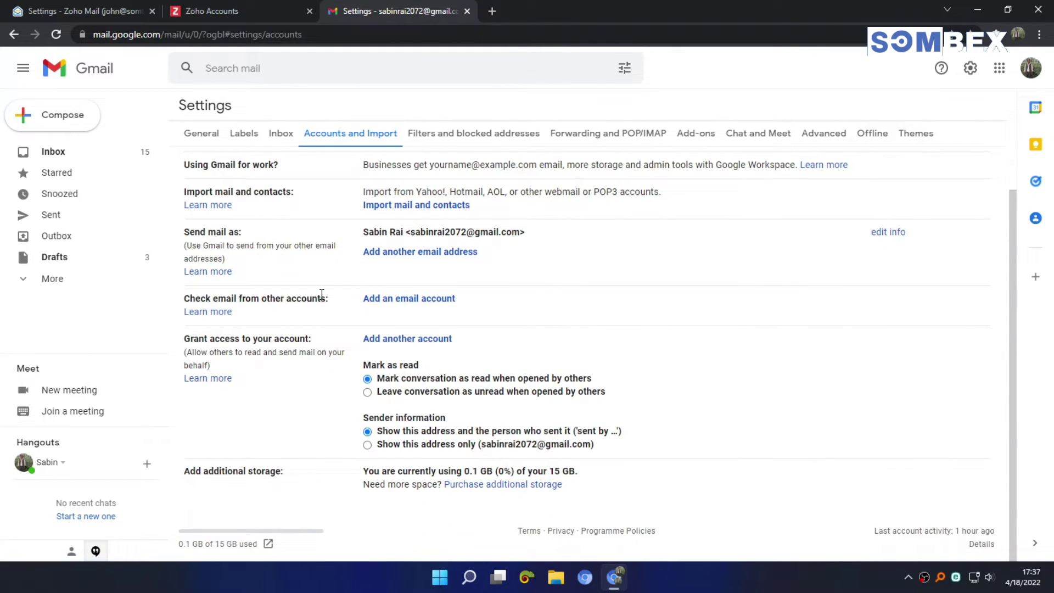
{"action": "left_click_drag", "start_coordinate": [333, 300], "coordinate": [189, 300]}
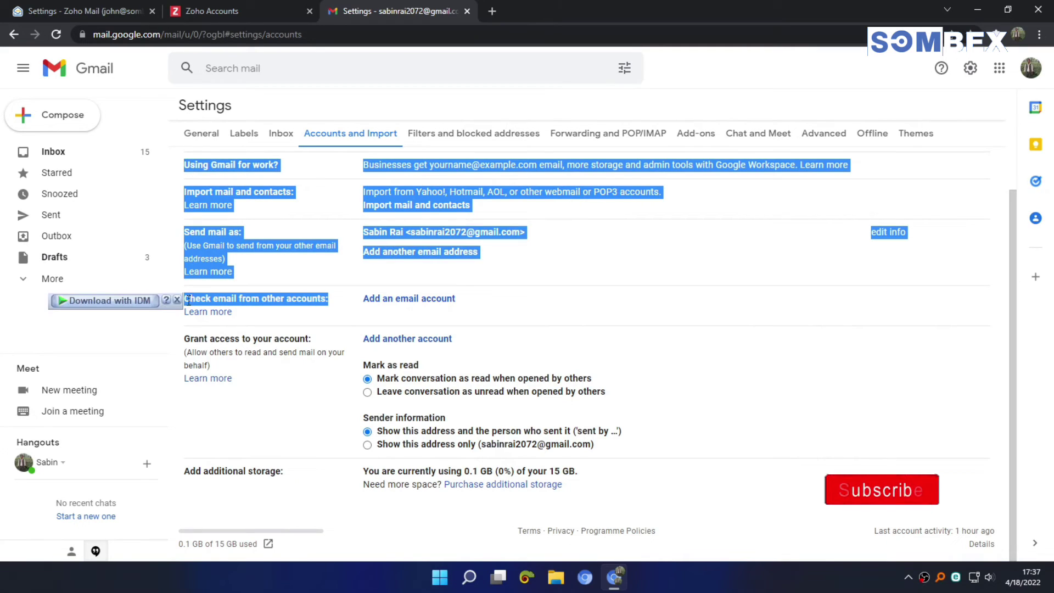
Step: Start adding another mail account and submit the Zoho address
{"action": "left_click", "coordinate": [419, 302]}
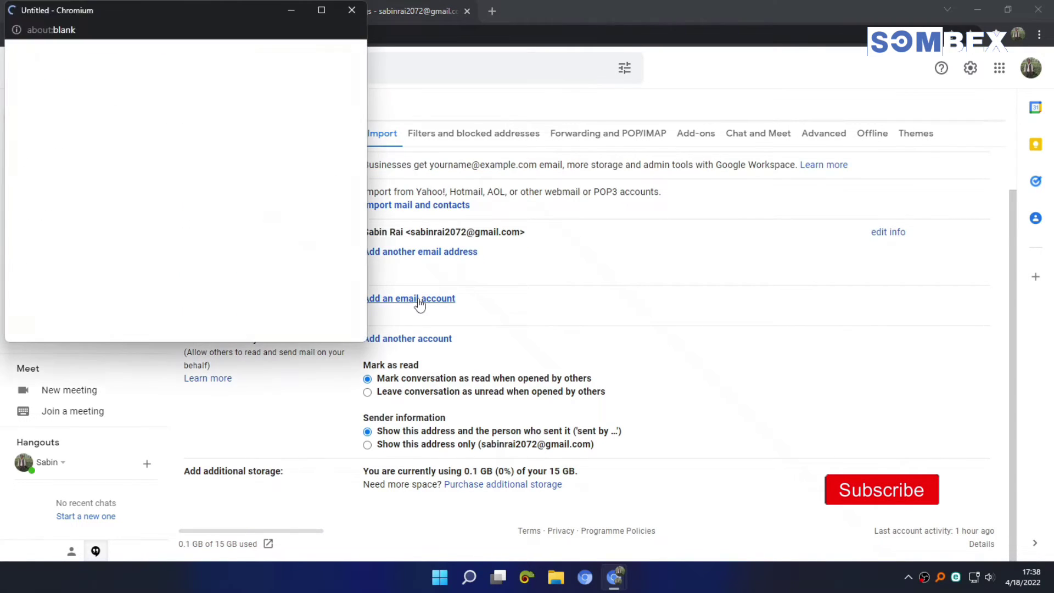
{"action": "left_click_drag", "start_coordinate": [245, 6], "coordinate": [698, 88]}
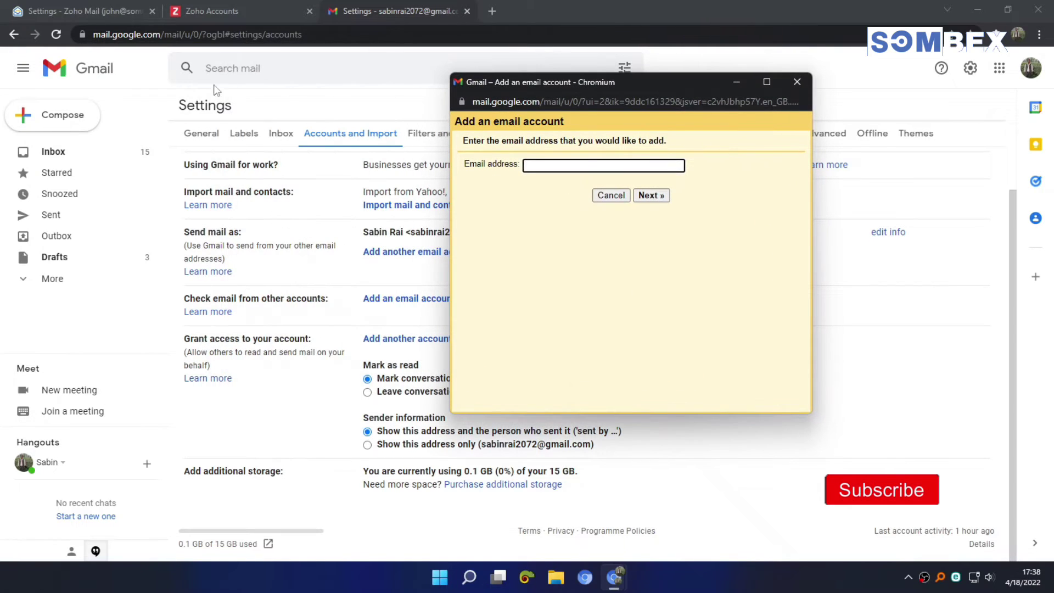
{"action": "left_click", "coordinate": [82, 11]}
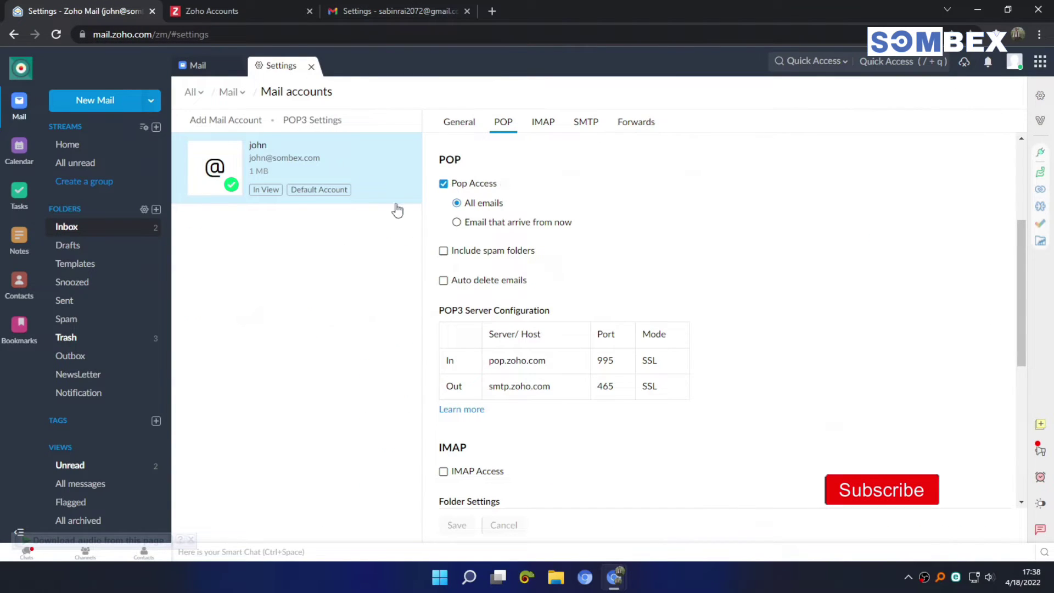
{"action": "key", "text": "alt+Tab"}
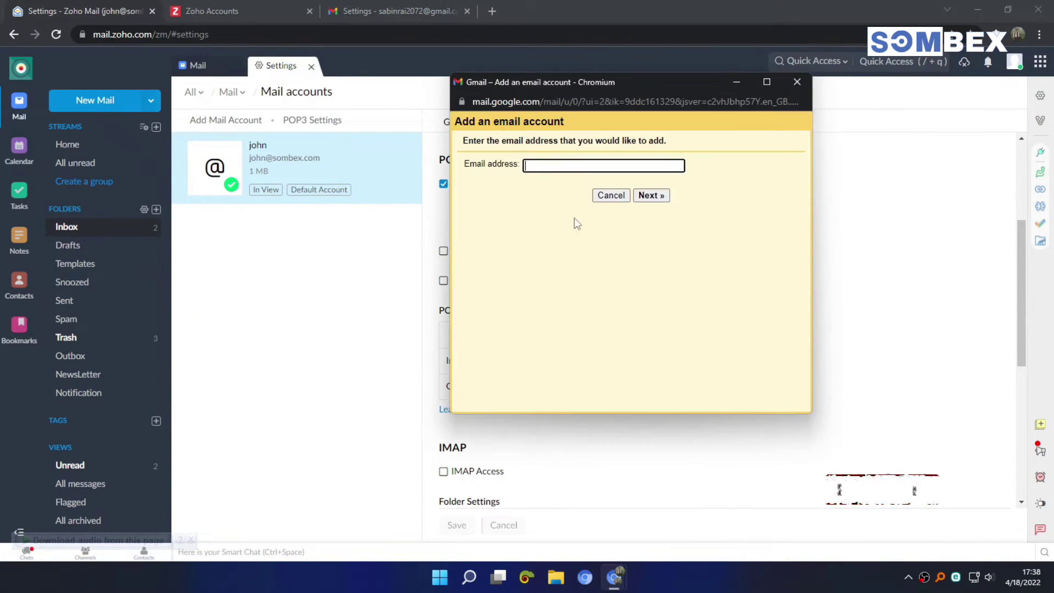
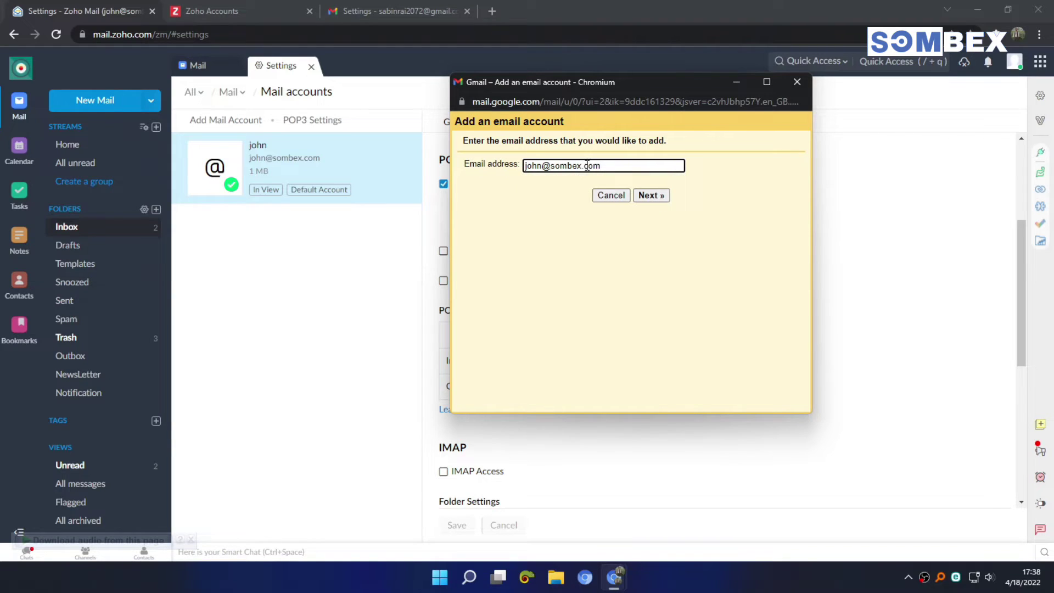
{"action": "left_click", "coordinate": [652, 196]}
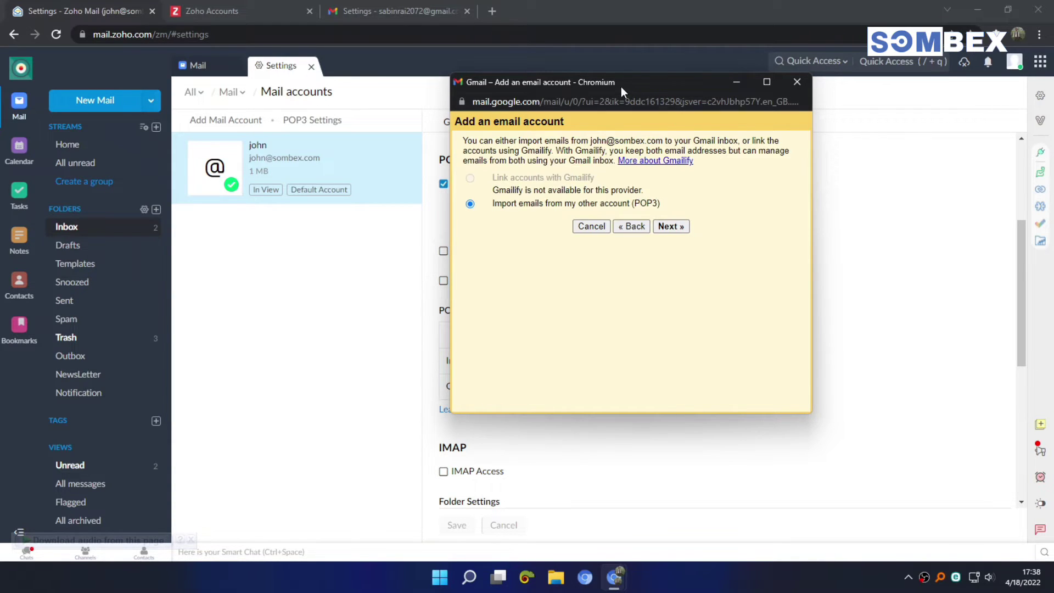
Step: Choose POP3 import and set the username to the full Zoho address
{"action": "left_click_drag", "start_coordinate": [621, 87], "coordinate": [724, 102]}
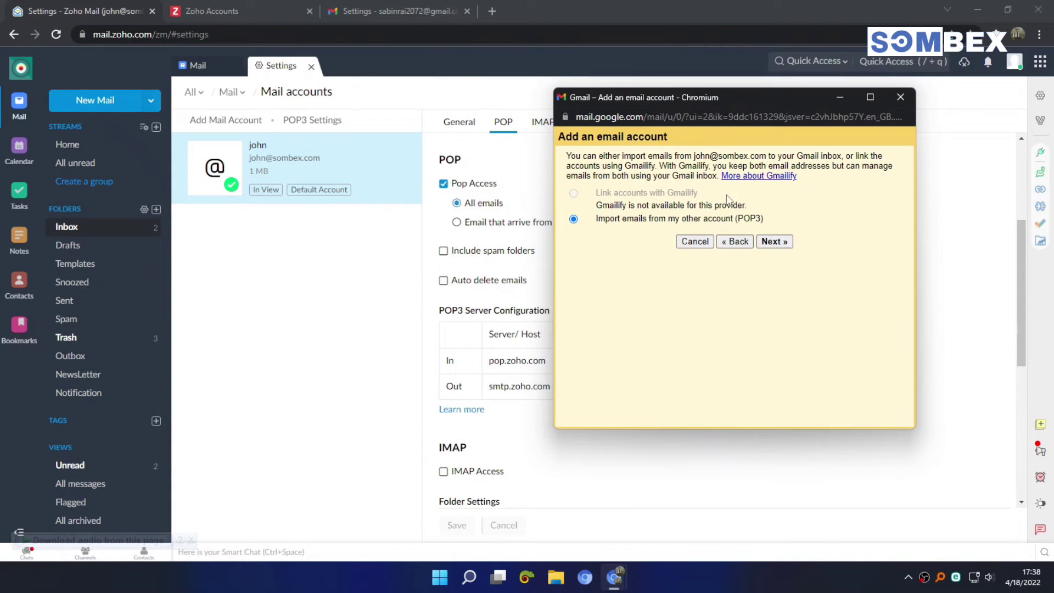
{"action": "left_click", "coordinate": [772, 242]}
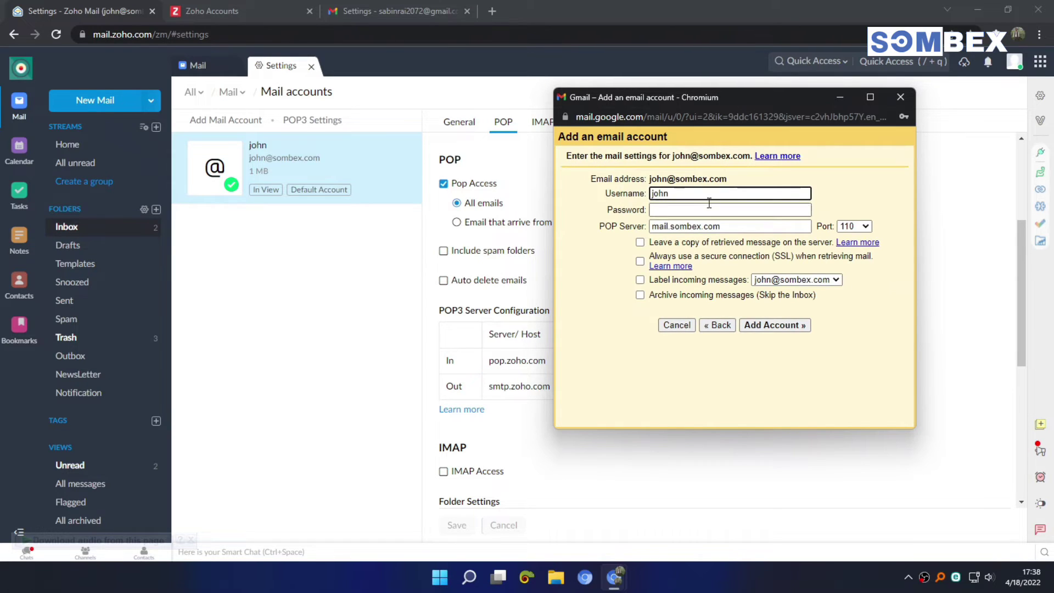
{"action": "left_click_drag", "start_coordinate": [604, 193], "coordinate": [652, 194]}
{"action": "left_click", "coordinate": [687, 194]}
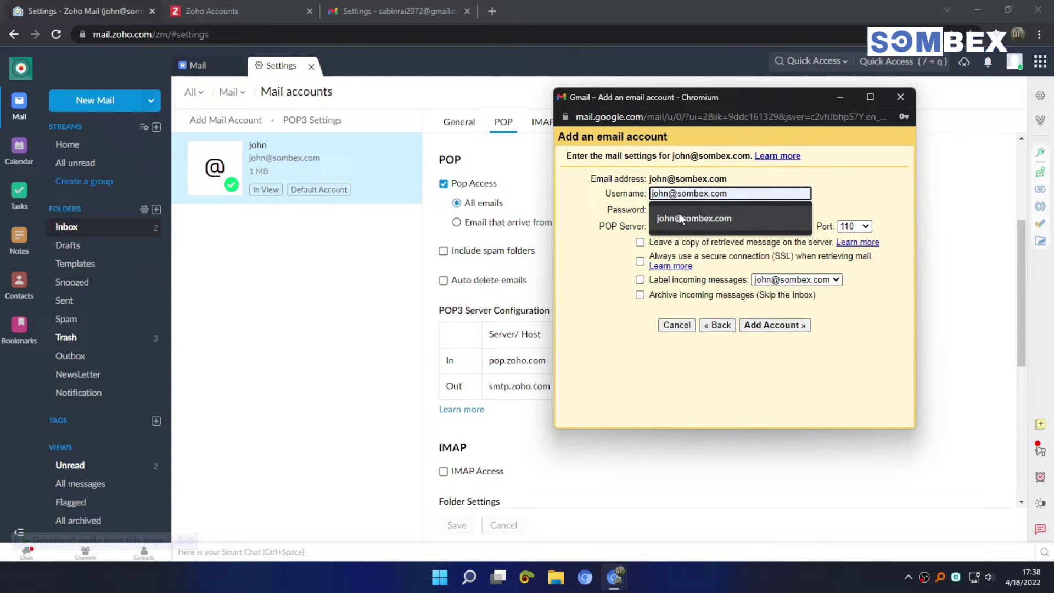
{"action": "left_click", "coordinate": [680, 215]}
Step: Copy the Zoho app-specific password and paste it into Gmail's Password field
{"action": "left_click", "coordinate": [681, 212]}
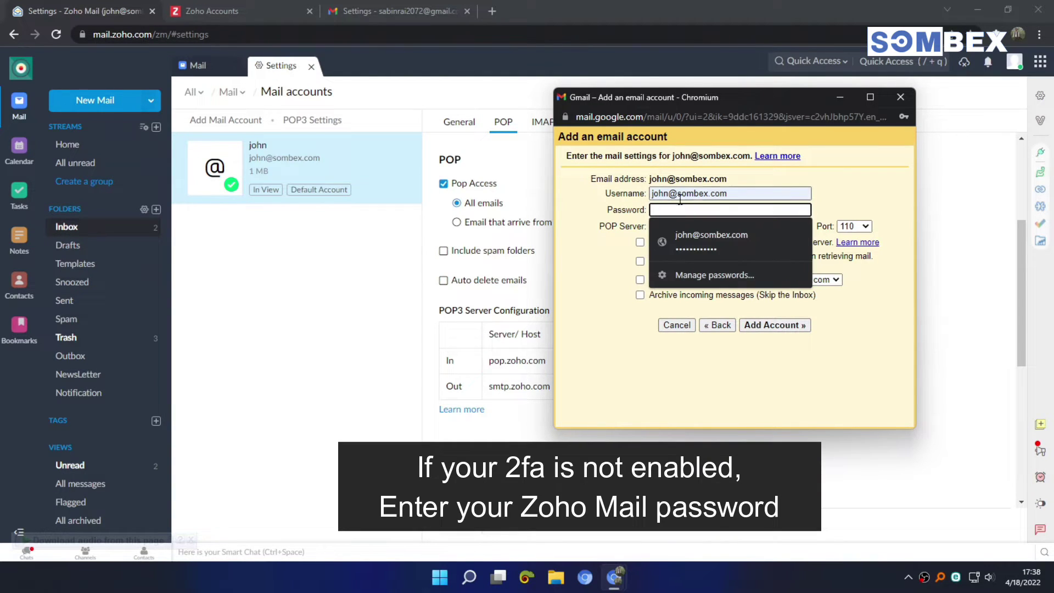
{"action": "left_click", "coordinate": [236, 10]}
{"action": "left_click", "coordinate": [237, 9]}
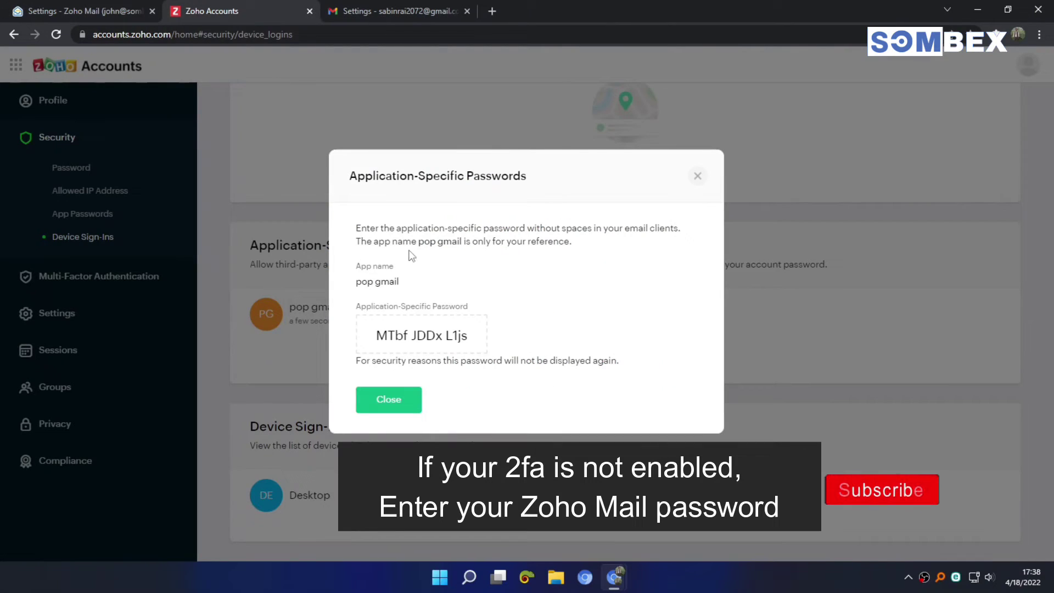
{"action": "left_click", "coordinate": [427, 342]}
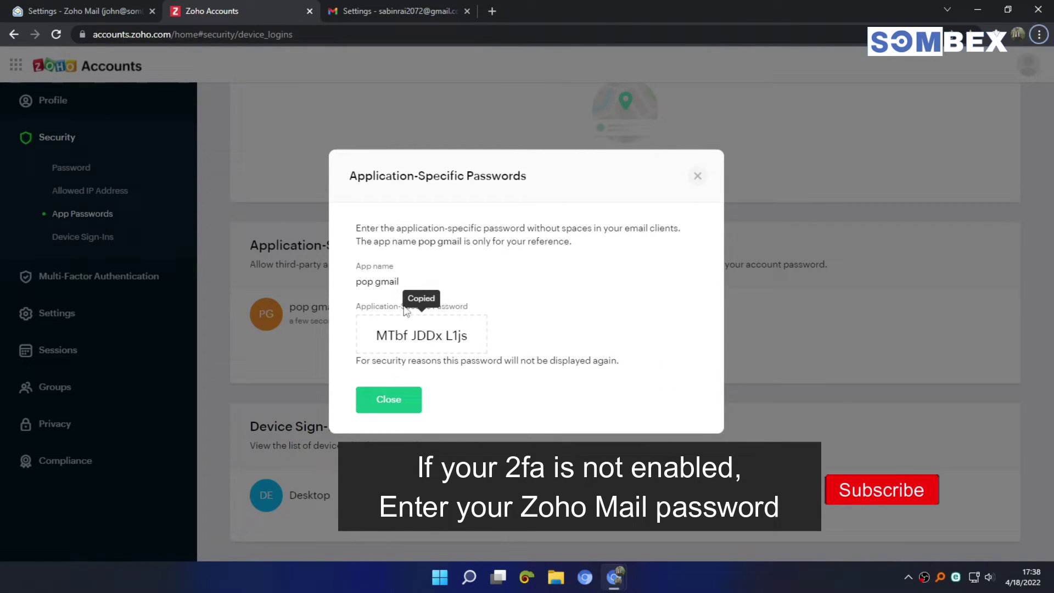
{"action": "key", "text": "alt+Tab"}
{"action": "left_click", "coordinate": [708, 210]}
{"action": "right_click", "coordinate": [687, 212]}
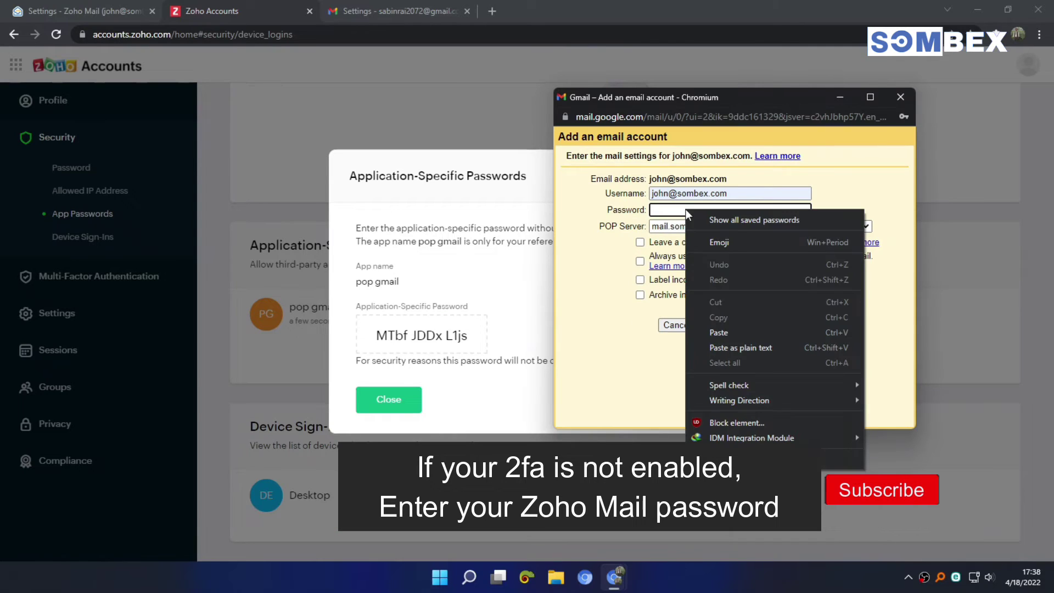
{"action": "left_click", "coordinate": [723, 332]}
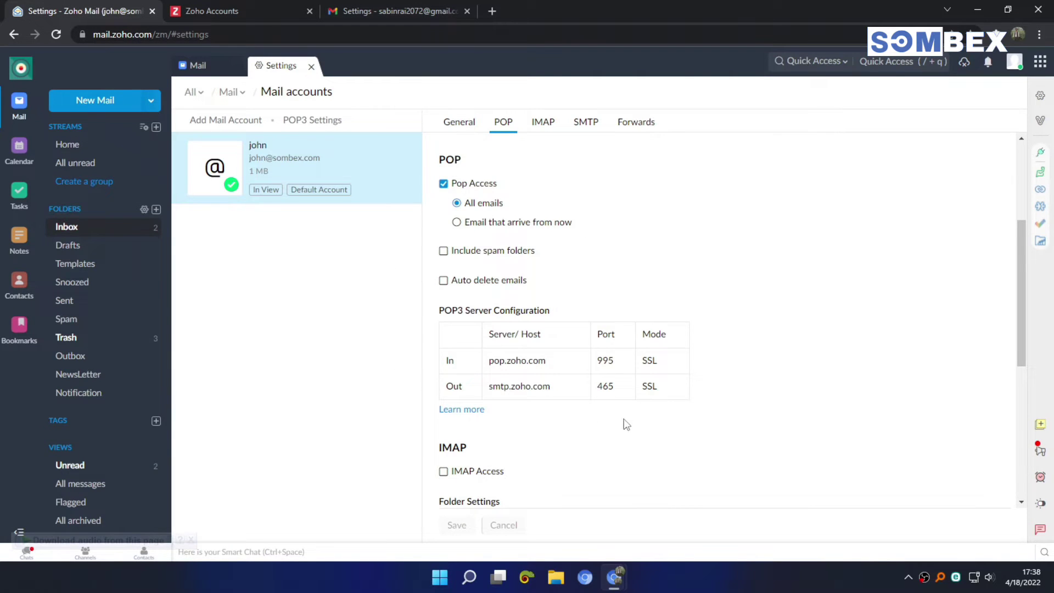
Step: Set the POP server to pop.zoho.com on port 995
{"action": "scroll", "coordinate": [624, 422], "scroll_direction": "down", "scroll_amount": 2}
{"action": "mouse_move", "coordinate": [628, 565]}
{"action": "left_click", "coordinate": [714, 473]}
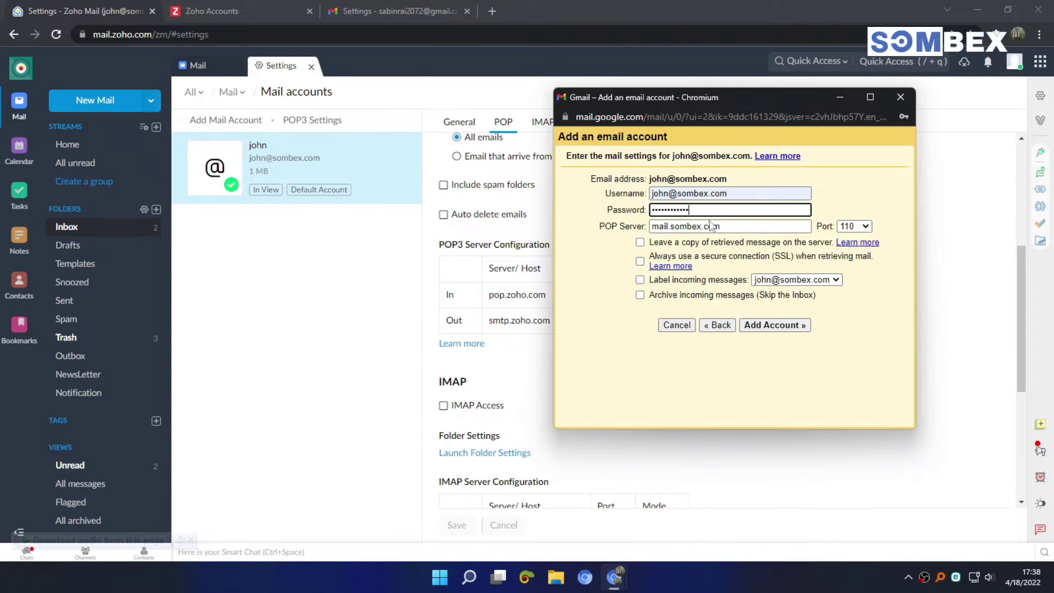
{"action": "left_click_drag", "start_coordinate": [675, 97], "coordinate": [789, 103]}
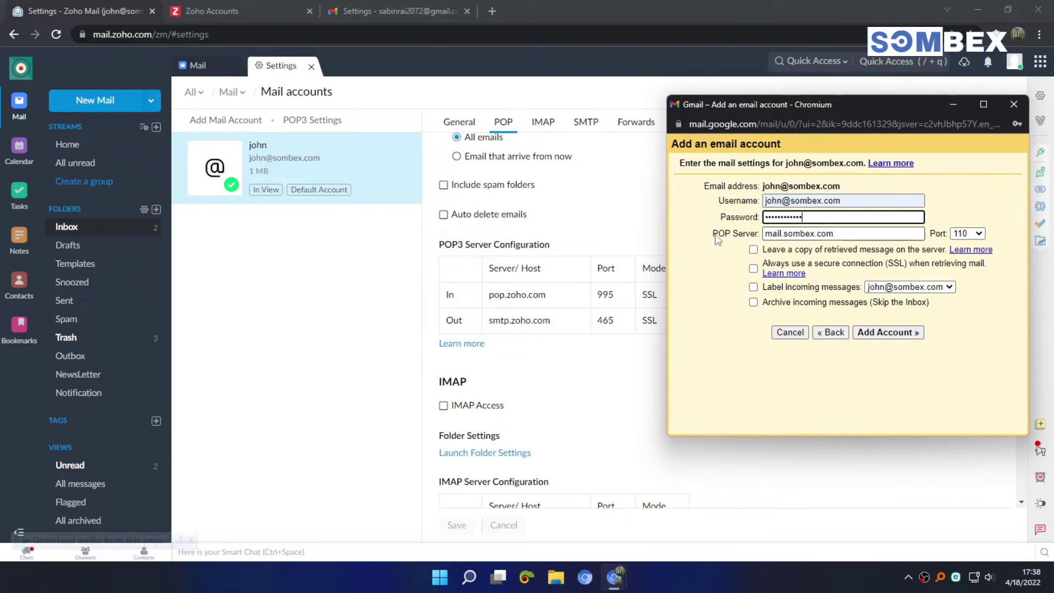
{"action": "left_click_drag", "start_coordinate": [714, 233], "coordinate": [763, 237]}
{"action": "left_click", "coordinate": [736, 233]}
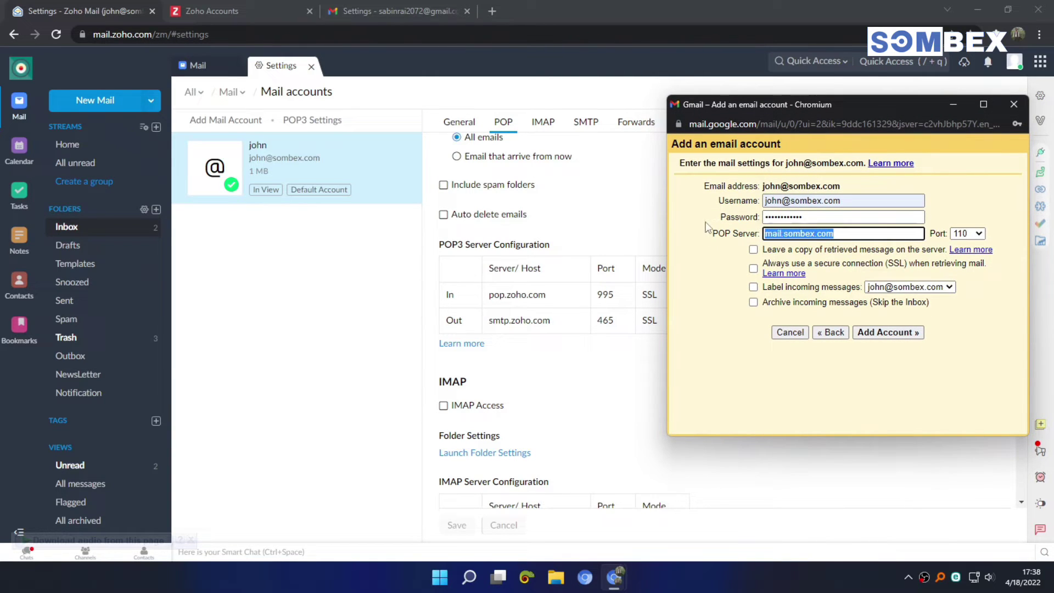
{"action": "type", "text": "pop.z"}
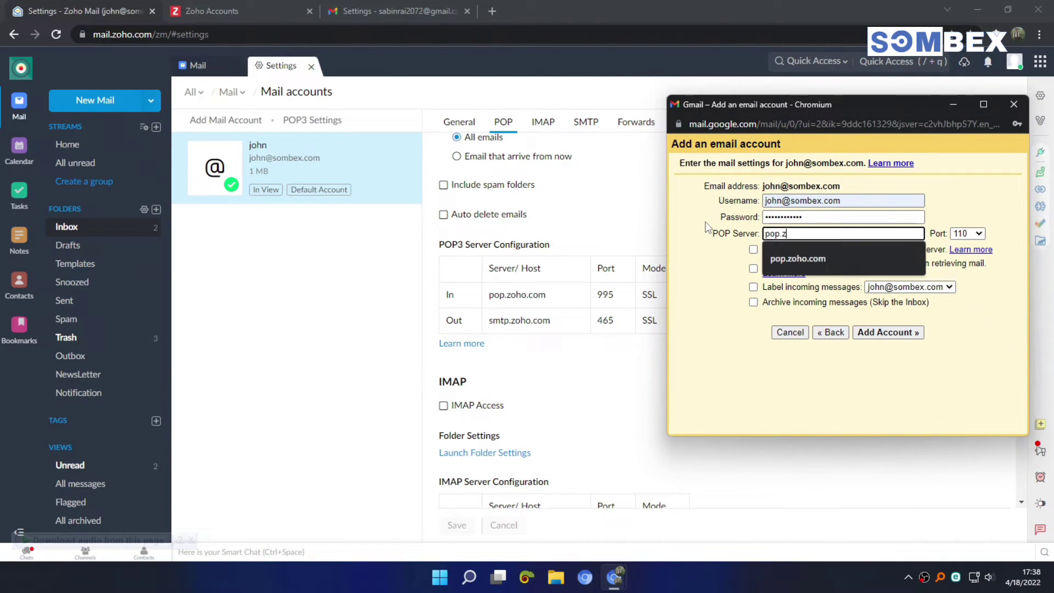
{"action": "type", "text": "oho.com"}
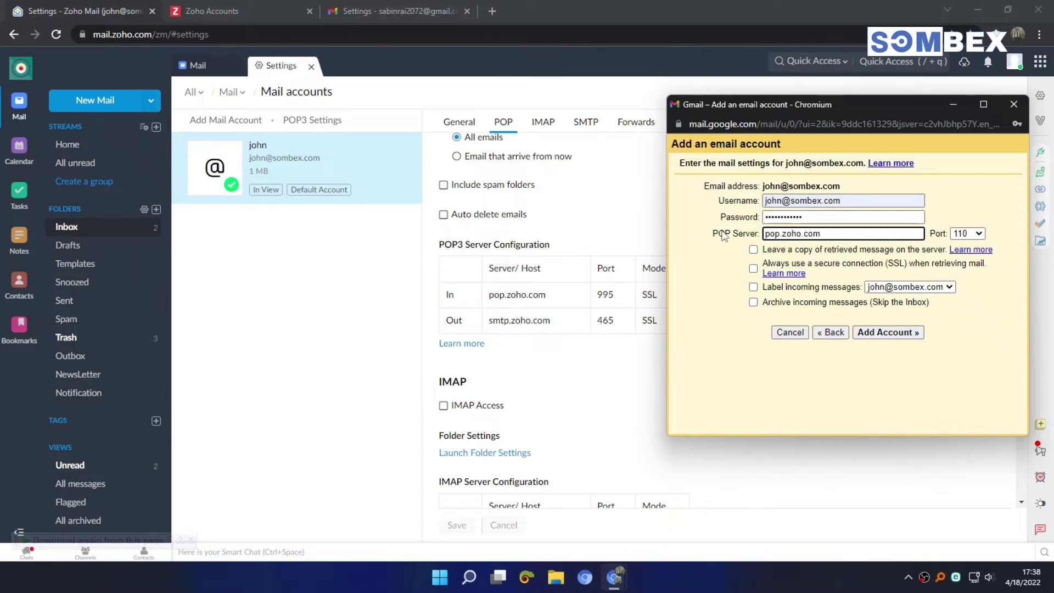
{"action": "left_click", "coordinate": [977, 233]}
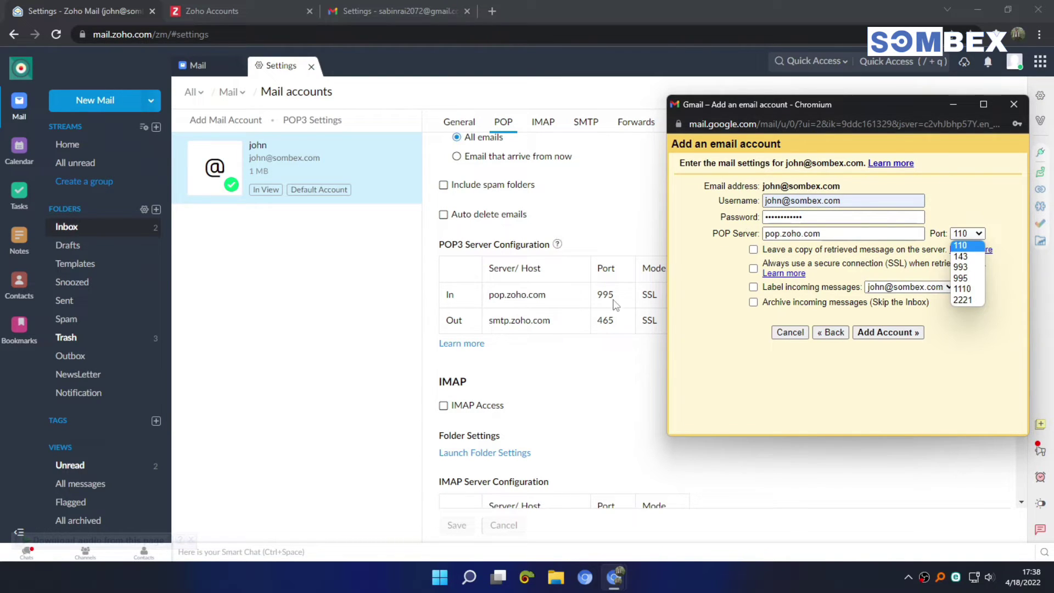
{"action": "left_click", "coordinate": [964, 278]}
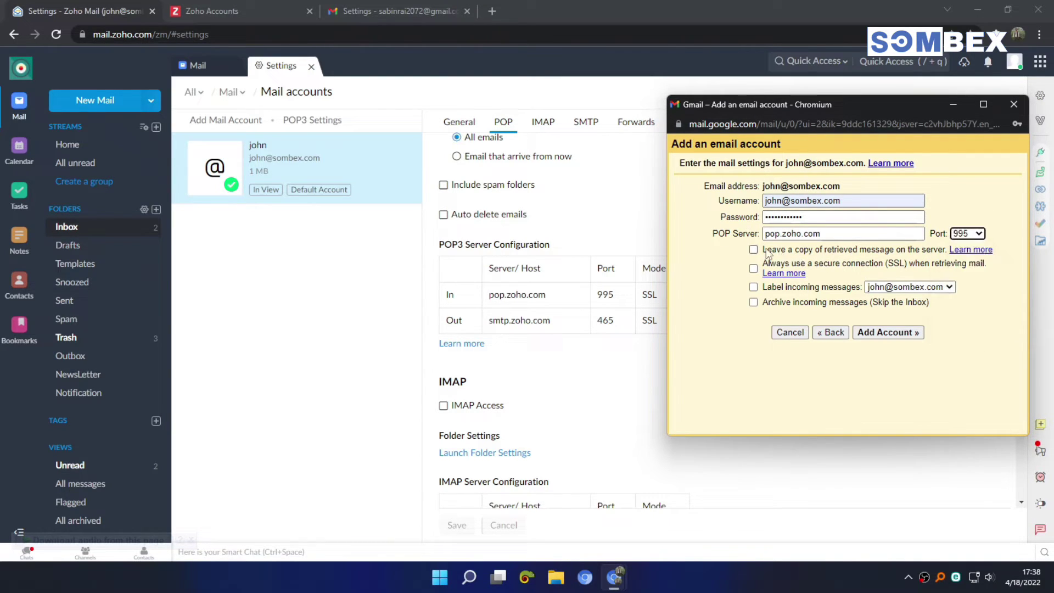
Step: Keep a copy of retrieved messages on the server and label incoming Zoho mail
{"action": "left_click_drag", "start_coordinate": [765, 250], "coordinate": [938, 250]}
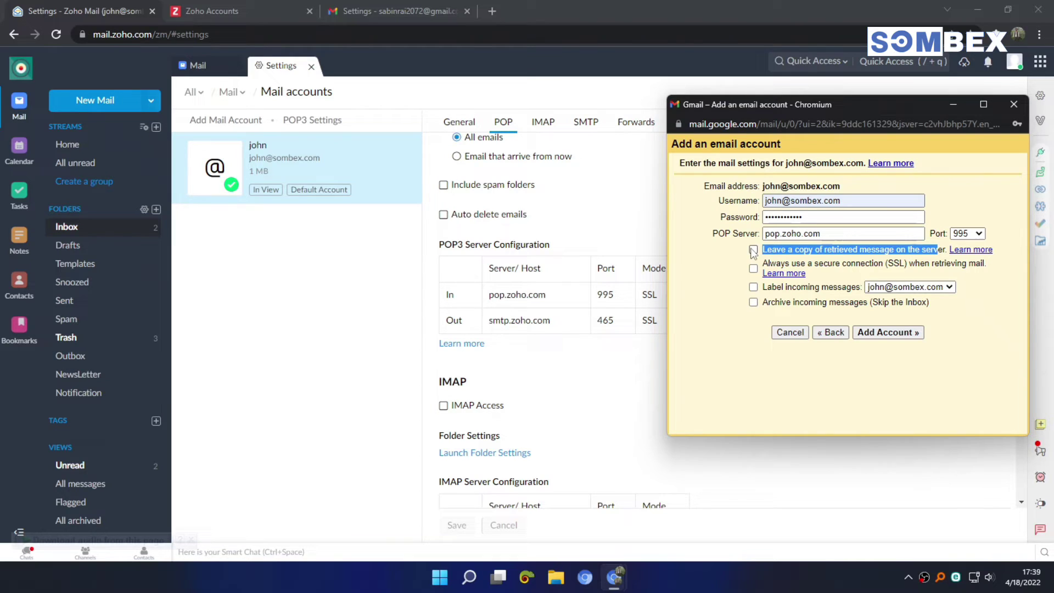
{"action": "left_click", "coordinate": [754, 250]}
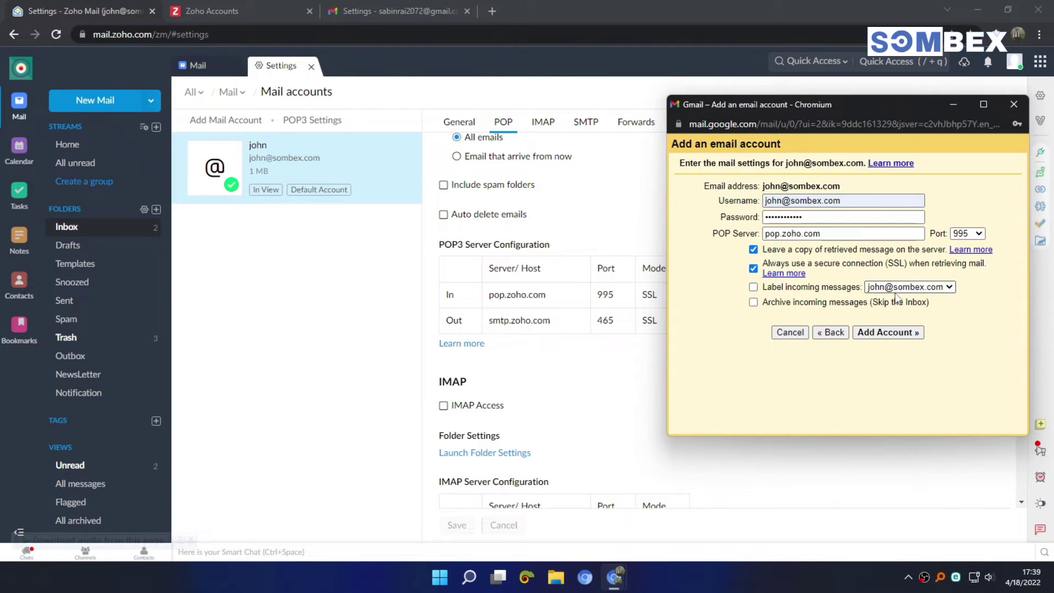
{"action": "left_click", "coordinate": [754, 287]}
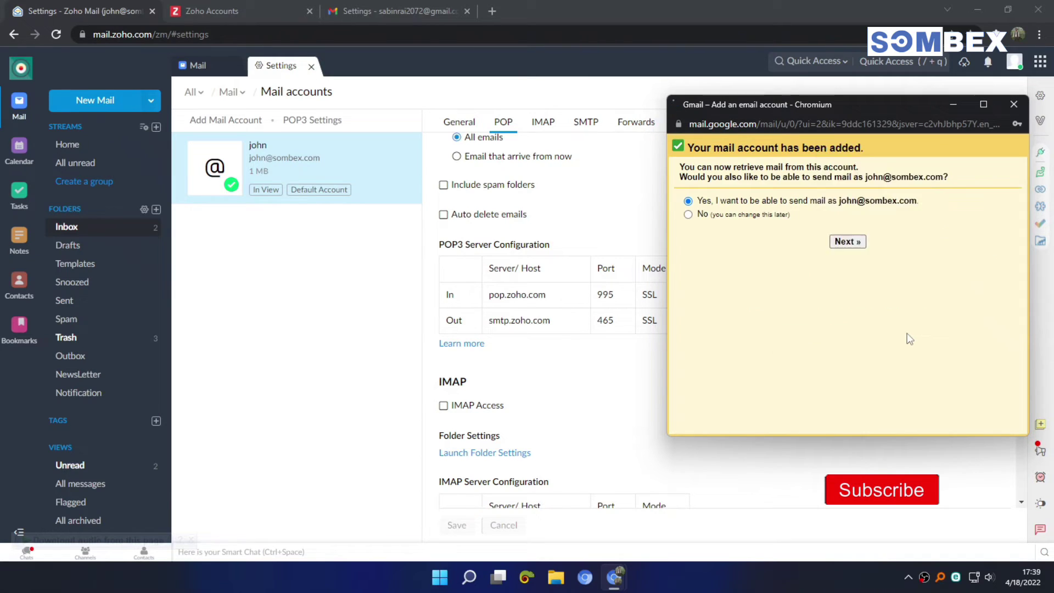
Step: Dismiss the save-password offer and keep 'send mail as' enabled, reaching the prefilled sender-name form
{"action": "left_click", "coordinate": [1018, 144]}
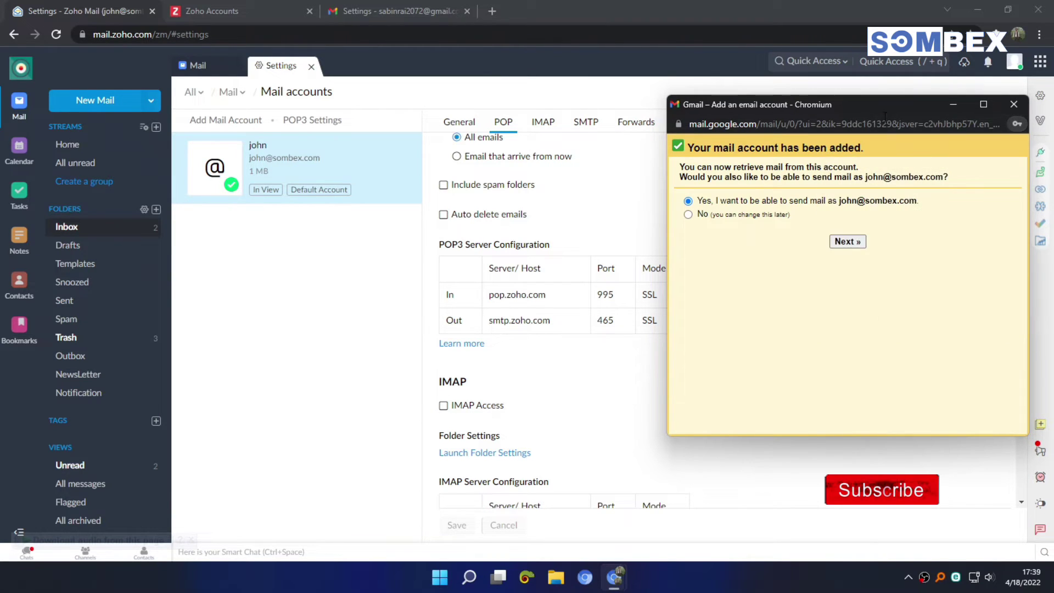
{"action": "left_click_drag", "start_coordinate": [856, 106], "coordinate": [734, 107]}
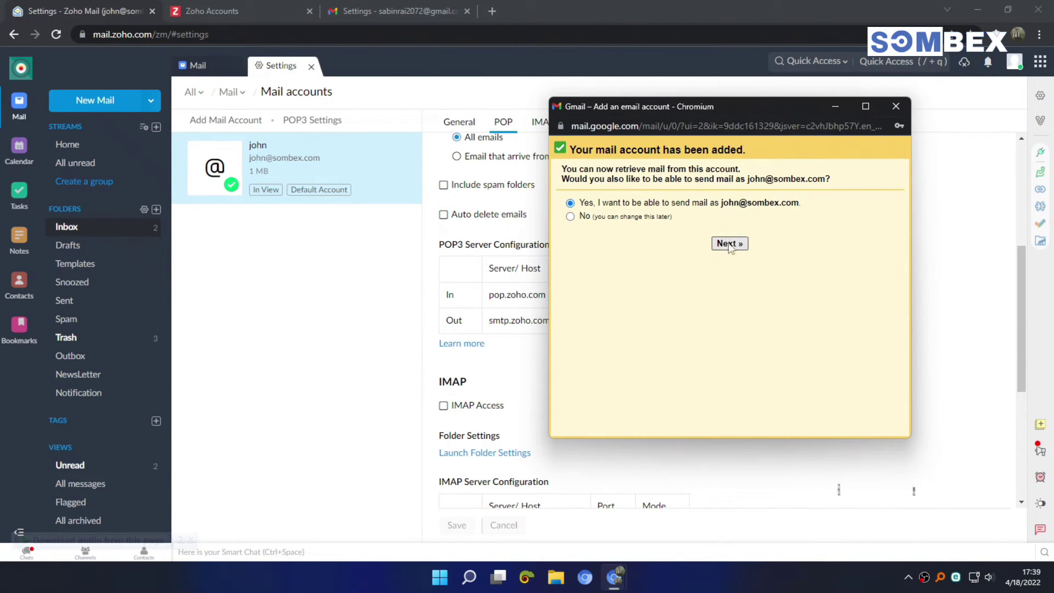
{"action": "left_click_drag", "start_coordinate": [610, 207], "coordinate": [742, 207]}
{"action": "left_click", "coordinate": [757, 235]}
{"action": "left_click", "coordinate": [733, 242]}
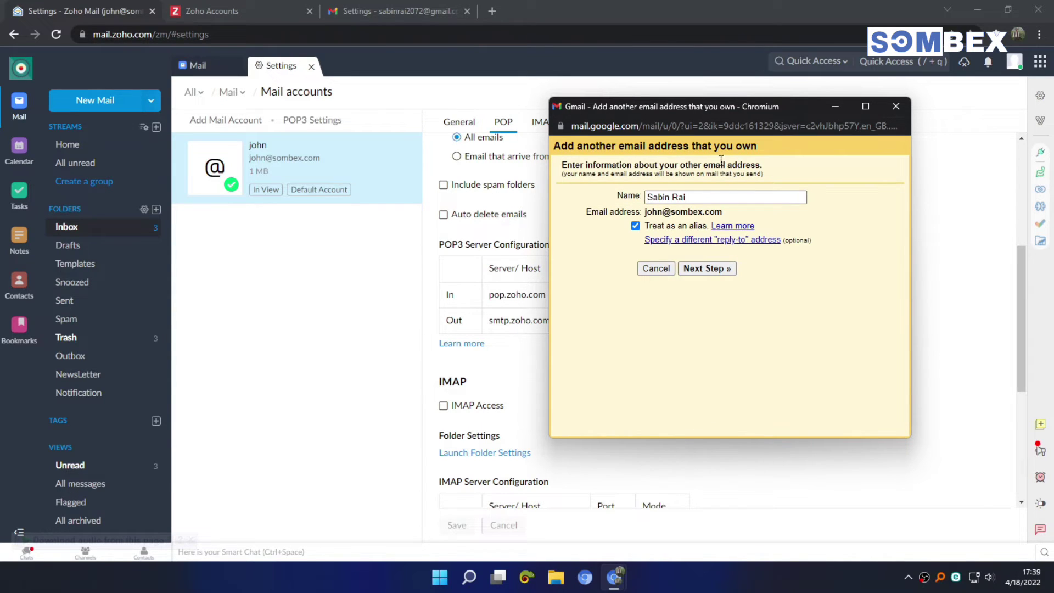
{"action": "triple_click", "coordinate": [704, 197]}
{"action": "left_click", "coordinate": [598, 208]}
Step: Set the outgoing SMTP server to smtp.zoho.com on port 465
{"action": "left_click", "coordinate": [707, 269]}
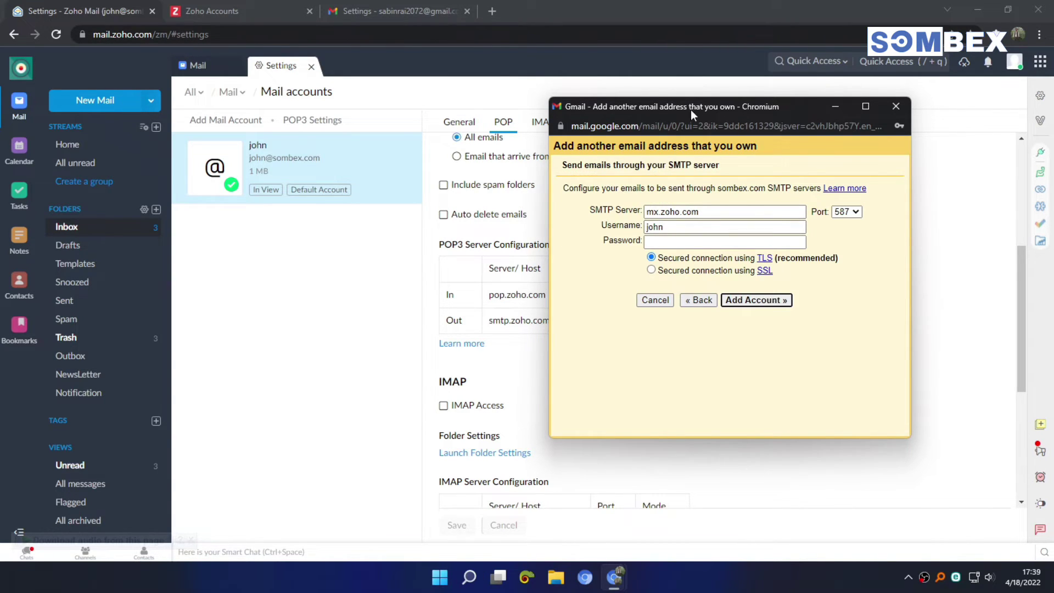
{"action": "left_click_drag", "start_coordinate": [687, 108], "coordinate": [828, 109]}
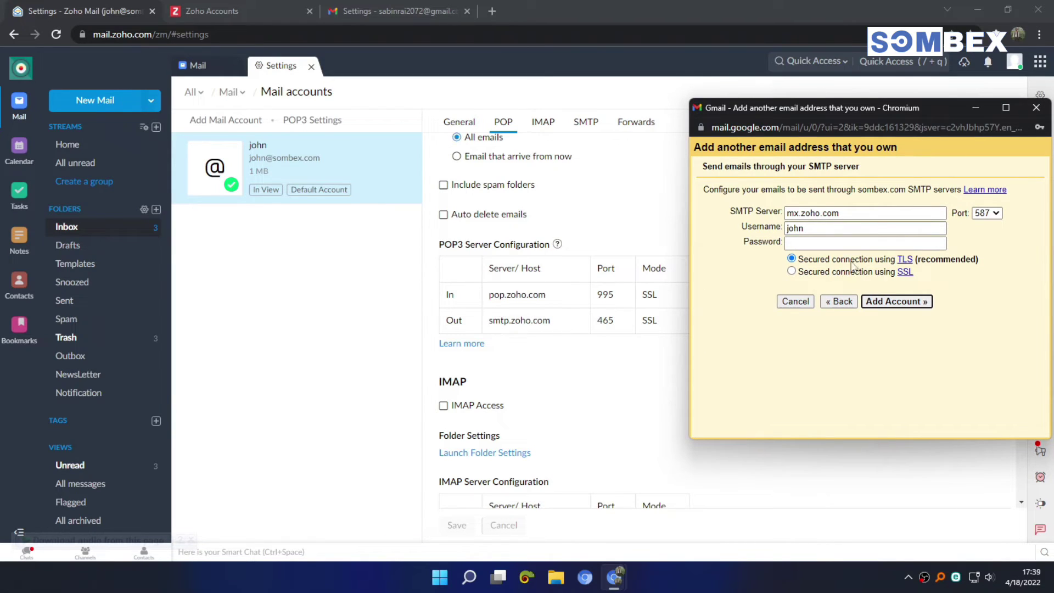
{"action": "key", "text": "Tab"}
{"action": "type", "text": "sm"}
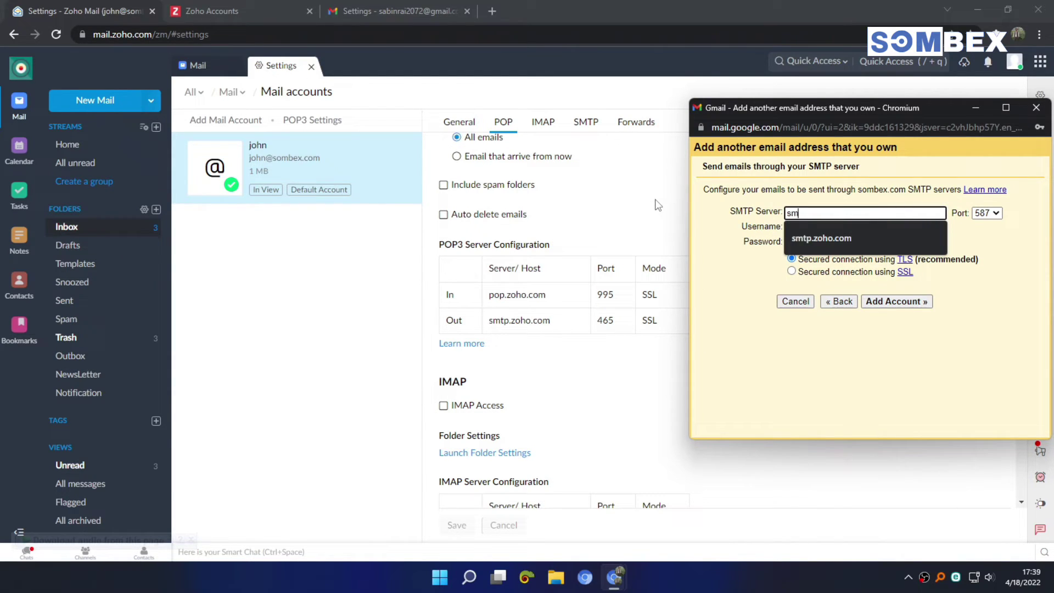
{"action": "left_click", "coordinate": [823, 239]}
{"action": "key", "text": "ctrl+a"}
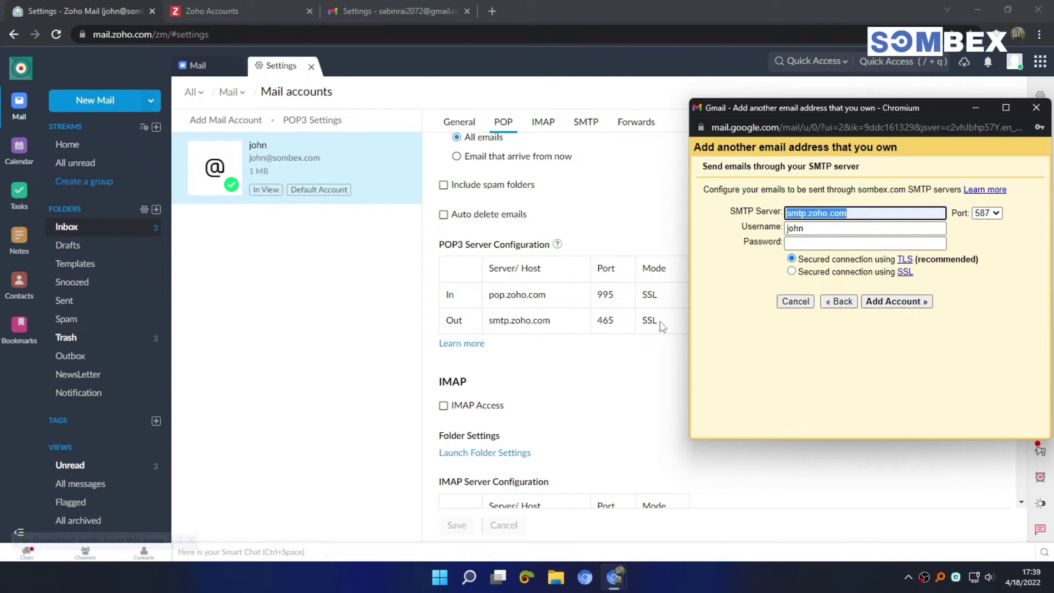
{"action": "left_click", "coordinate": [987, 214]}
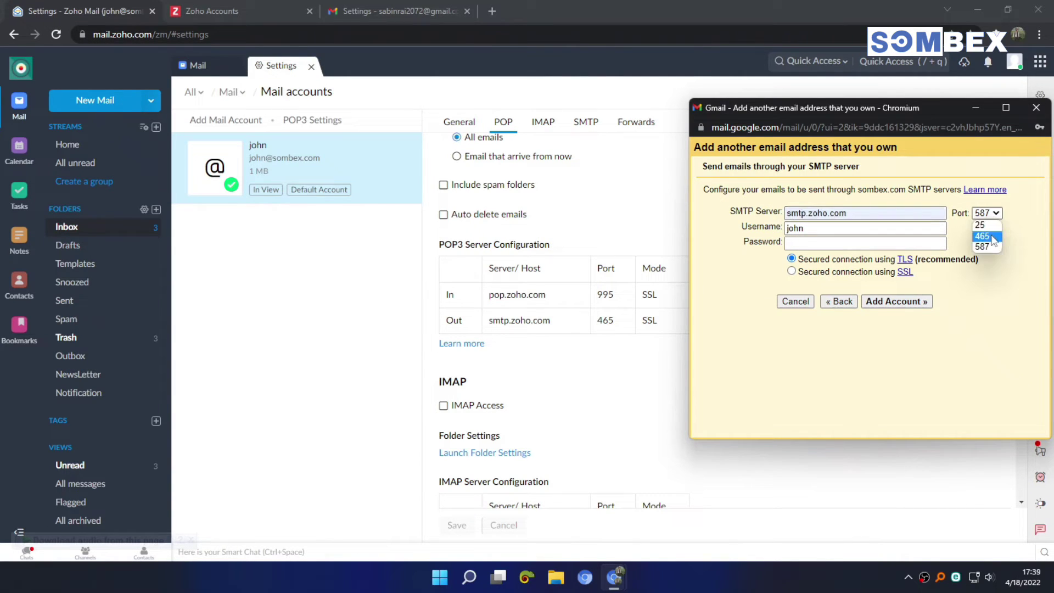
{"action": "left_click", "coordinate": [987, 236]}
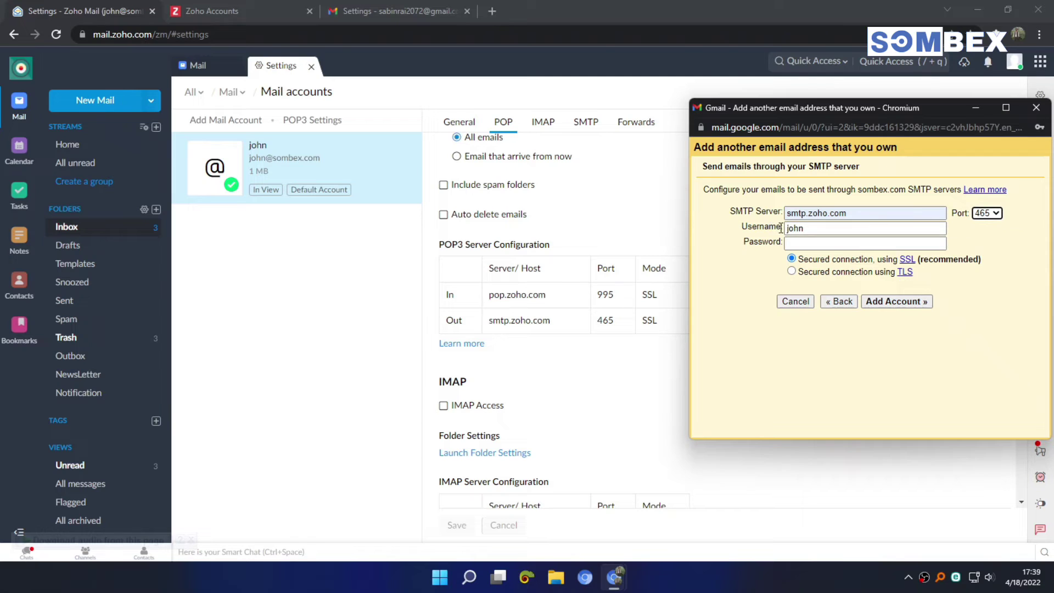
Step: Fill the SMTP username with the full Zoho address, clear the password, and return to Zoho's app password
{"action": "left_click", "coordinate": [815, 229]}
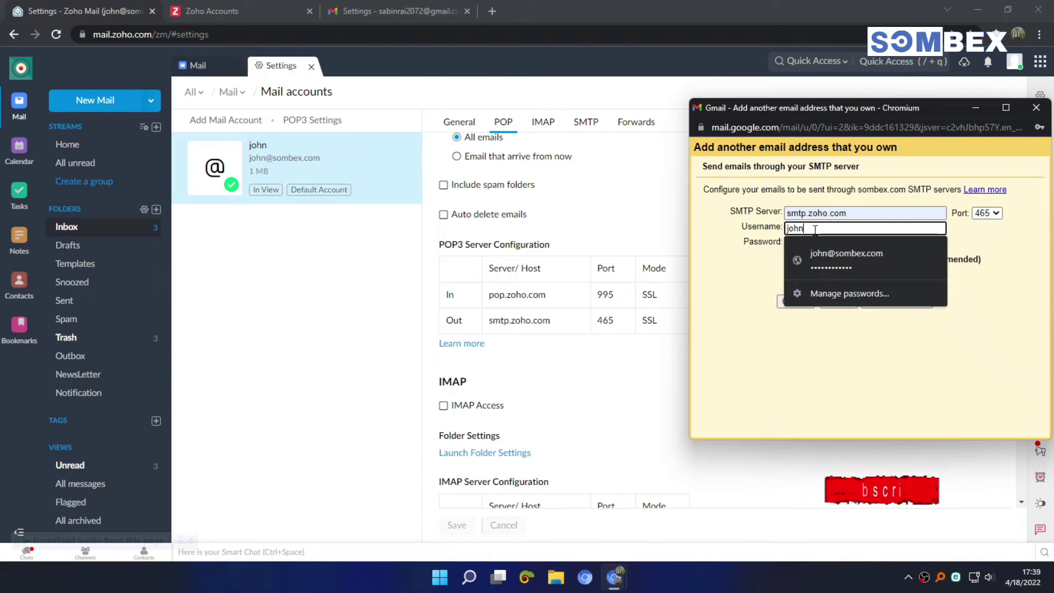
{"action": "left_click", "coordinate": [833, 259]}
{"action": "left_click", "coordinate": [813, 243]}
{"action": "key", "text": "ctrl+a"}
{"action": "key", "text": "BackSpace"}
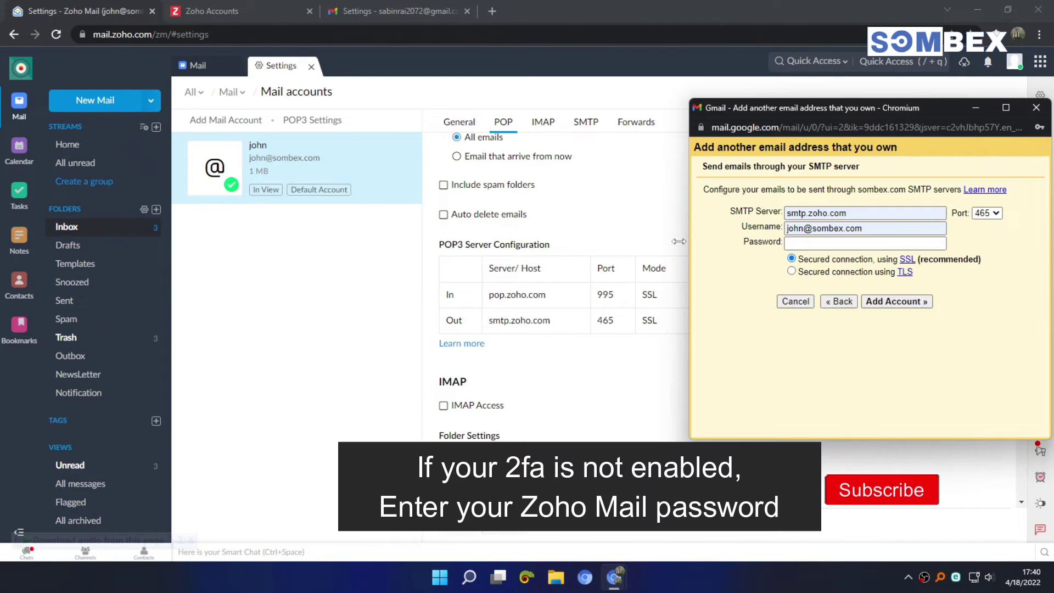
{"action": "left_click", "coordinate": [213, 4]}
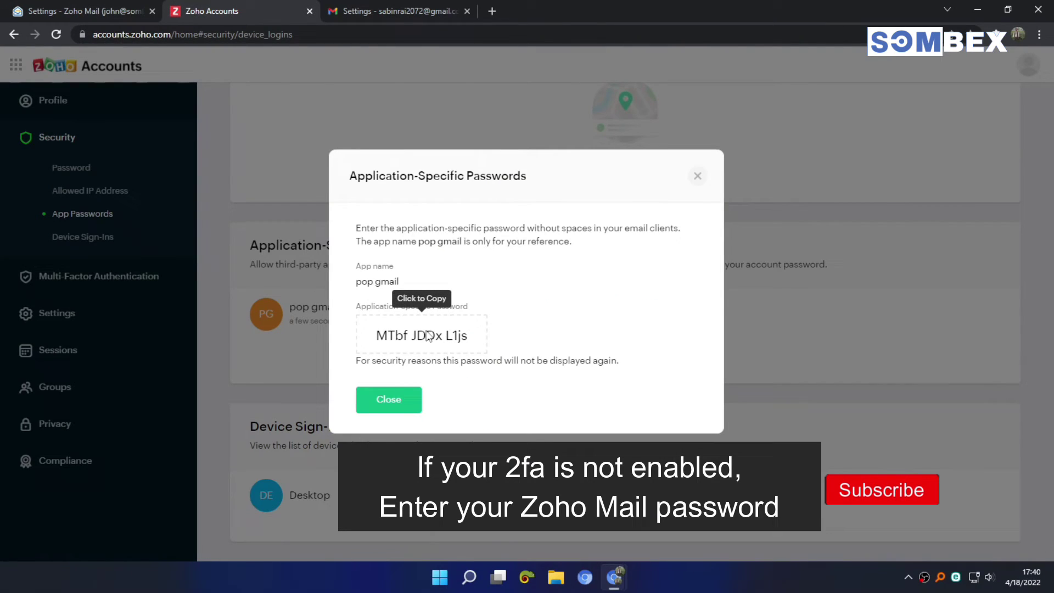
Step: Paste the Zoho app-specific password into Gmail's SMTP password field and add the account
{"action": "left_click", "coordinate": [429, 336]}
{"action": "key", "text": "alt+Tab"}
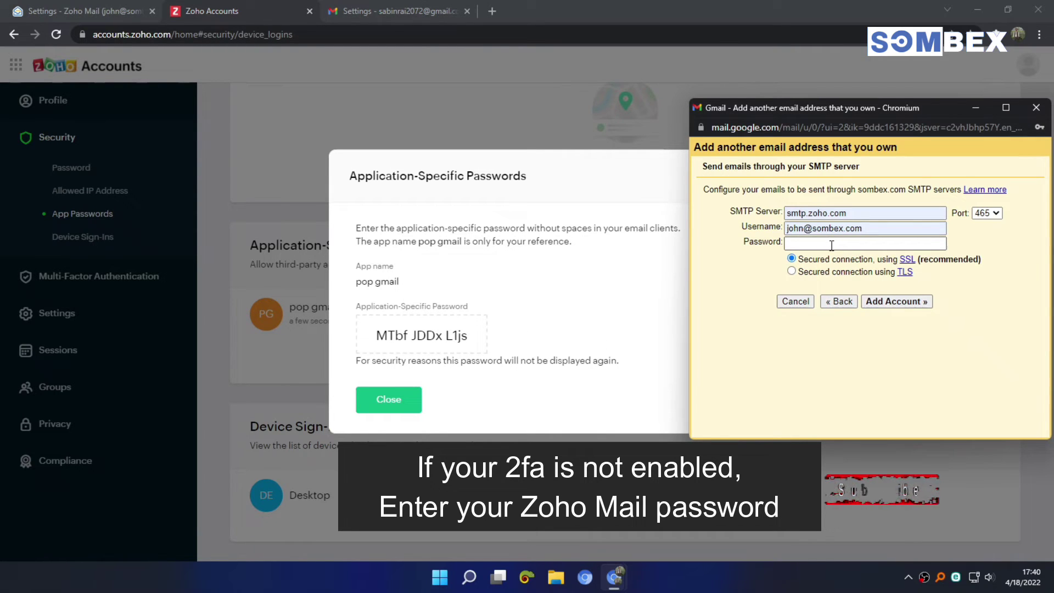
{"action": "right_click", "coordinate": [832, 245]}
{"action": "left_click", "coordinate": [870, 368]}
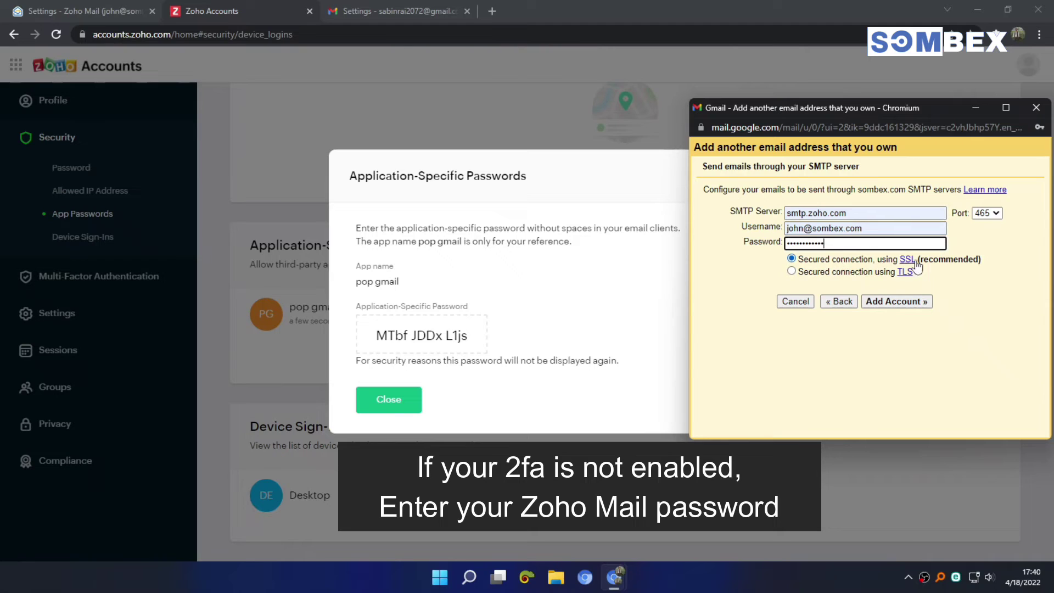
{"action": "left_click_drag", "start_coordinate": [974, 259], "coordinate": [926, 263]}
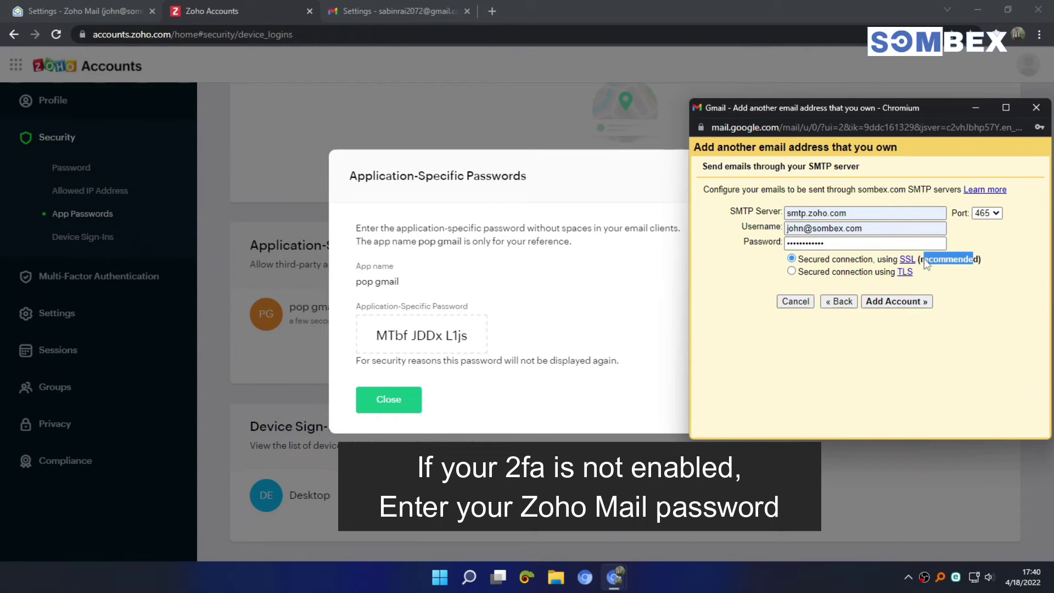
{"action": "left_click", "coordinate": [972, 324]}
{"action": "left_click", "coordinate": [907, 303]}
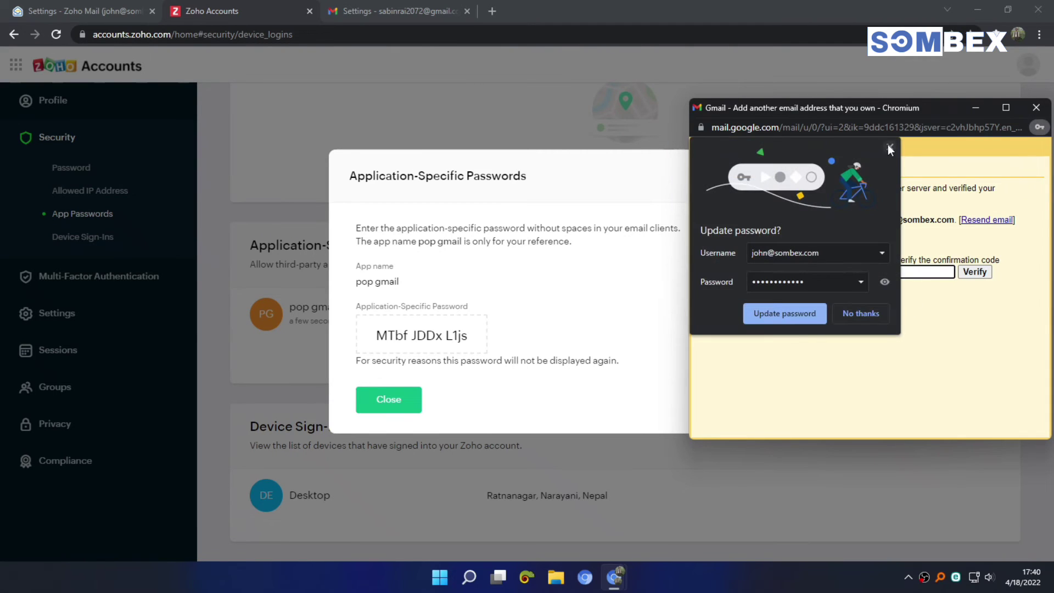
Step: Dismiss Gmail's save-password prompt and bring up the Zoho Mail inbox
{"action": "left_click", "coordinate": [890, 148]}
{"action": "left_click_drag", "start_coordinate": [907, 114], "coordinate": [692, 110]}
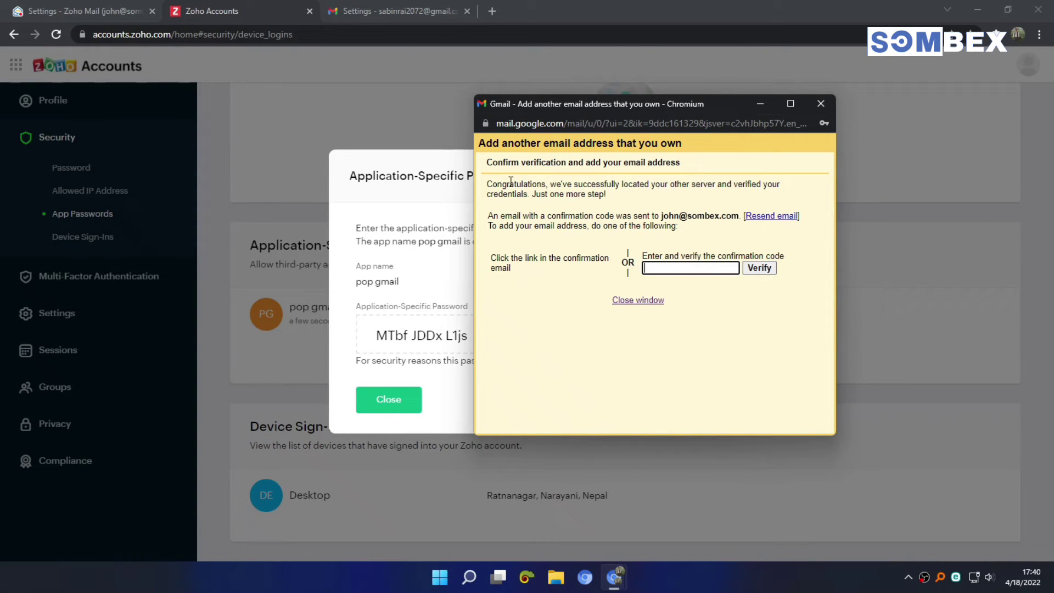
{"action": "left_click_drag", "start_coordinate": [488, 186], "coordinate": [636, 203]}
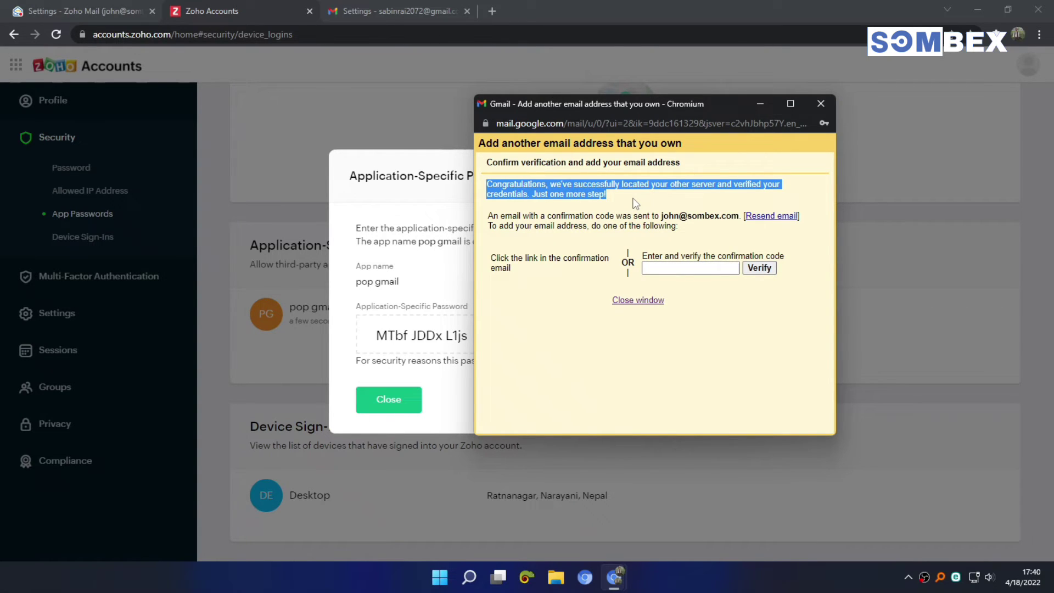
{"action": "left_click", "coordinate": [93, 6]}
{"action": "left_click", "coordinate": [115, 235]}
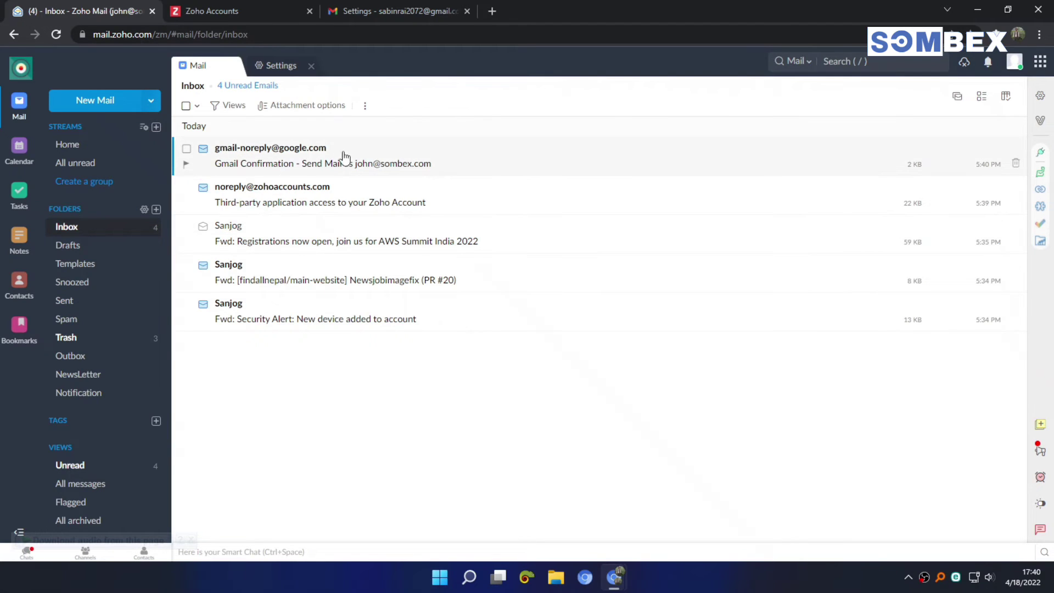
Step: Open the Gmail Confirmation email in Zoho Mail and copy its confirmation code
{"action": "left_click", "coordinate": [381, 161]}
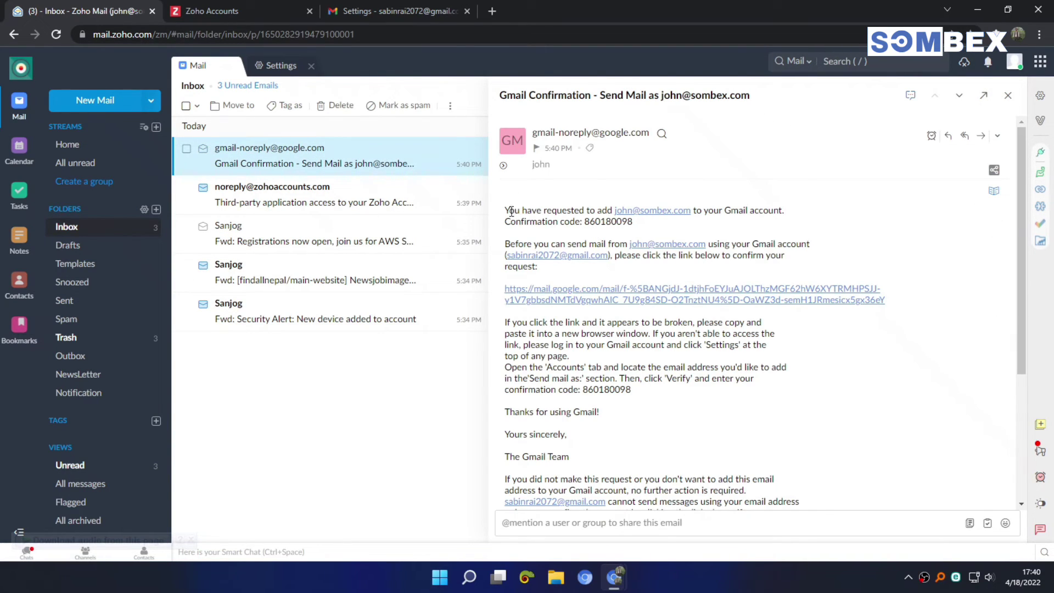
{"action": "left_click_drag", "start_coordinate": [508, 210], "coordinate": [667, 233]}
{"action": "left_click", "coordinate": [667, 233]}
{"action": "double_click", "coordinate": [621, 223]}
{"action": "right_click", "coordinate": [620, 225]}
{"action": "left_click", "coordinate": [649, 231]}
Step: Paste the confirmation code into Gmail's verification field and verify it
{"action": "key", "text": "alt+Tab"}
{"action": "left_click", "coordinate": [689, 268]}
{"action": "right_click", "coordinate": [689, 269]}
{"action": "left_click", "coordinate": [720, 348]}
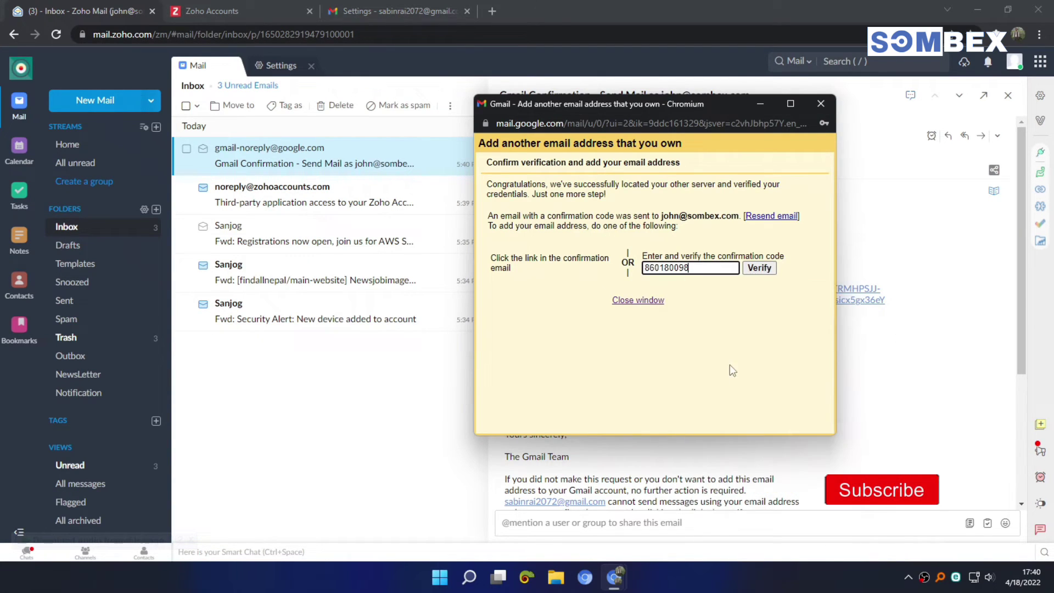
{"action": "left_click", "coordinate": [759, 269]}
Step: Check the POP3 account's last-checked status in Gmail settings and fetch Zoho mail now
{"action": "left_click", "coordinate": [394, 11]}
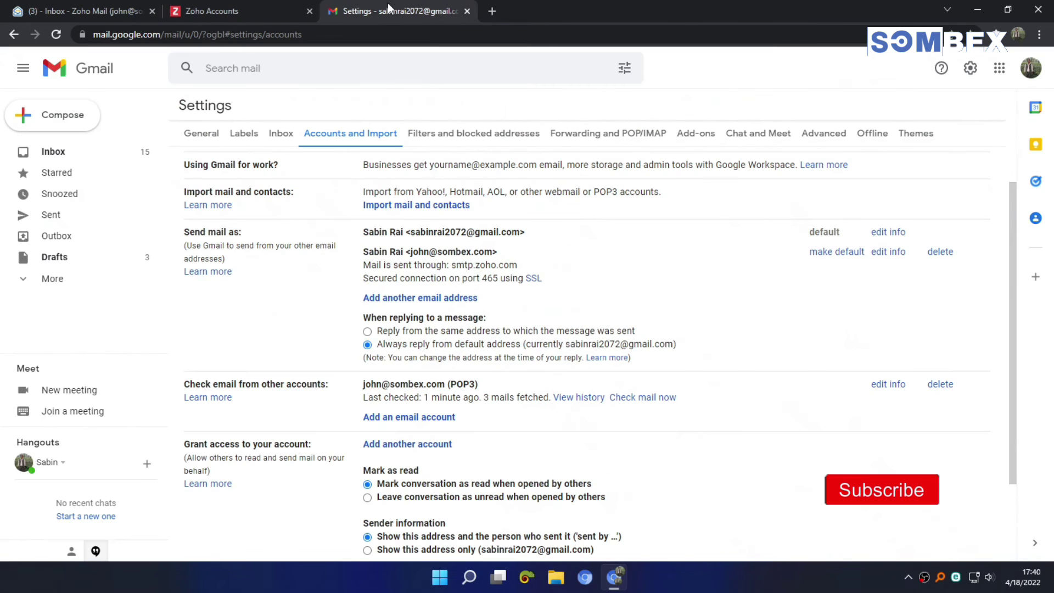
{"action": "left_click_drag", "start_coordinate": [389, 394], "coordinate": [513, 397]}
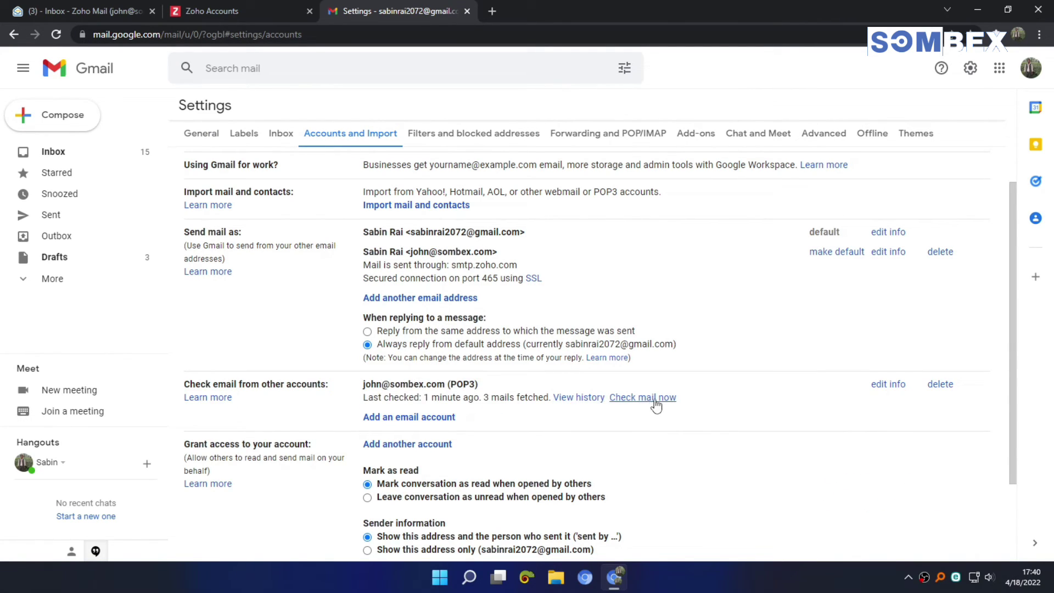
{"action": "left_click_drag", "start_coordinate": [358, 386], "coordinate": [552, 397]}
{"action": "left_click", "coordinate": [579, 430]}
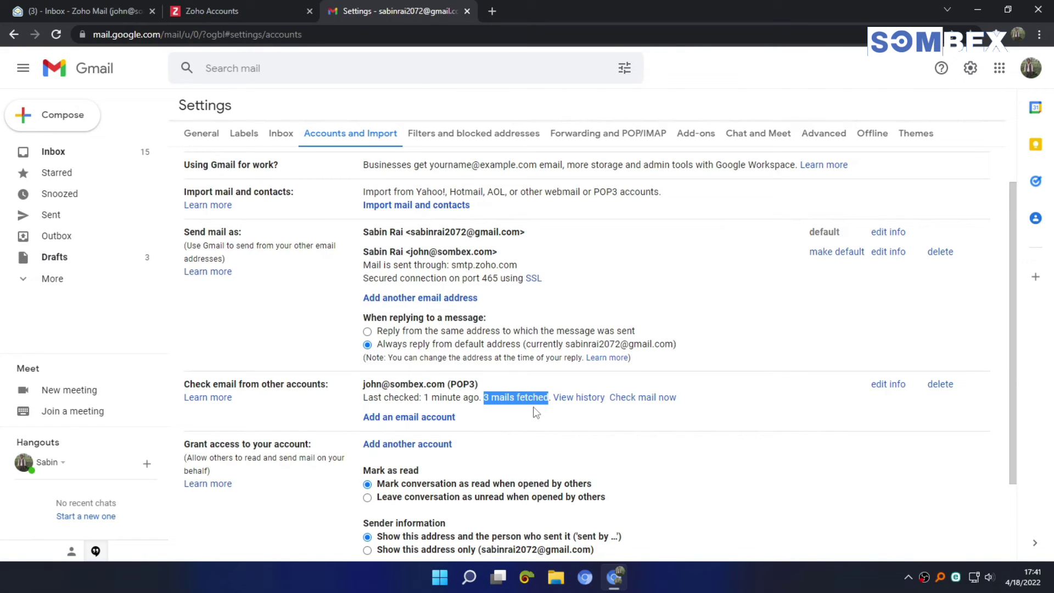
{"action": "left_click", "coordinate": [638, 402]}
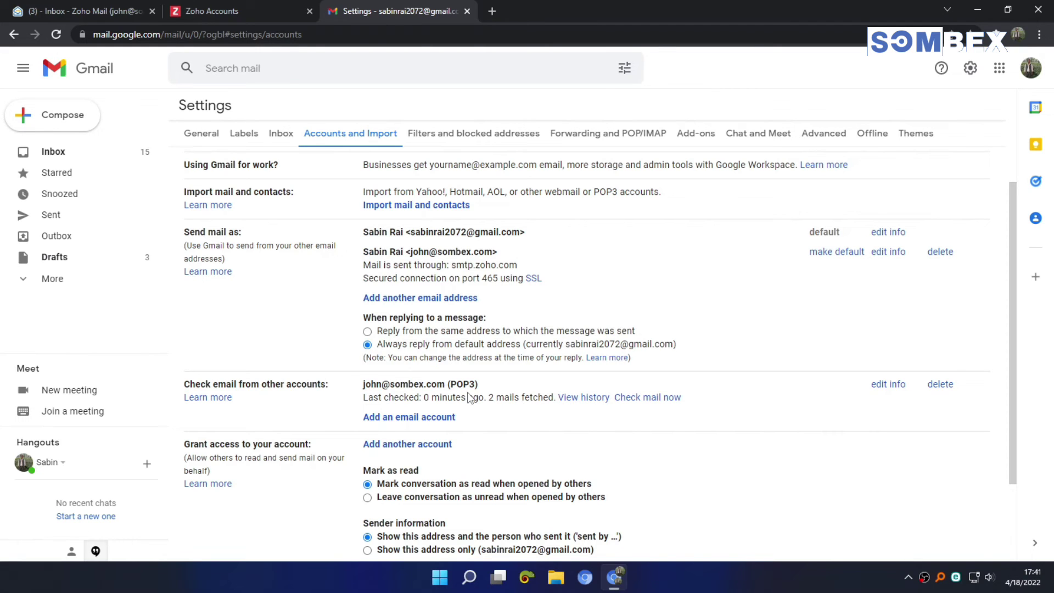
Step: Return to the Gmail inbox and close the Zoho Accounts tab
{"action": "left_click", "coordinate": [111, 157]}
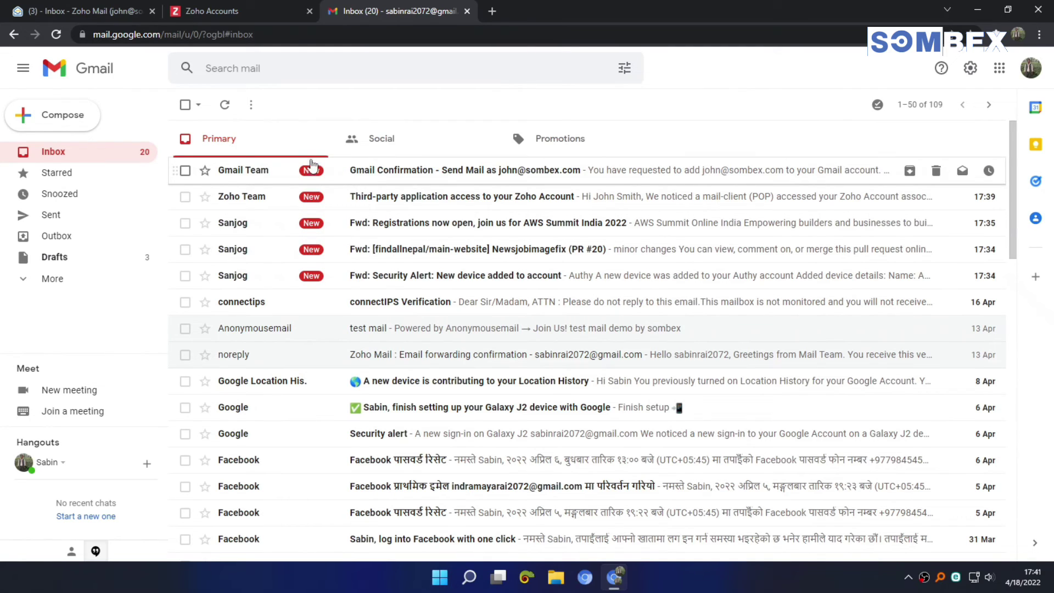
{"action": "left_click", "coordinate": [241, 11]}
{"action": "key", "text": "ctrl+w"}
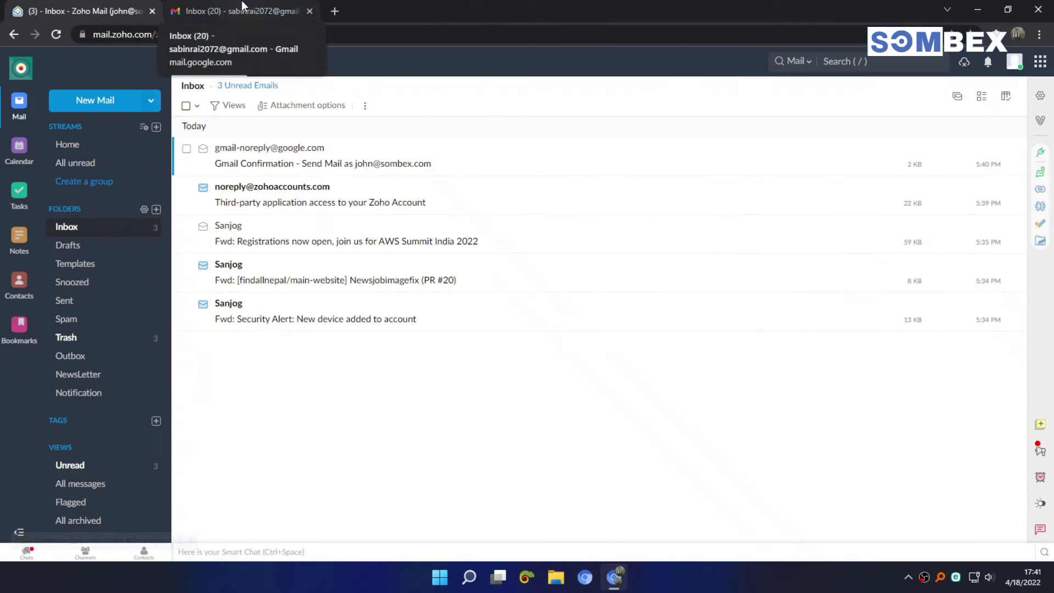
Step: Load the anonymousemail.me site in a new browser tab
{"action": "left_click", "coordinate": [329, 11]}
{"action": "type", "text": "z"}
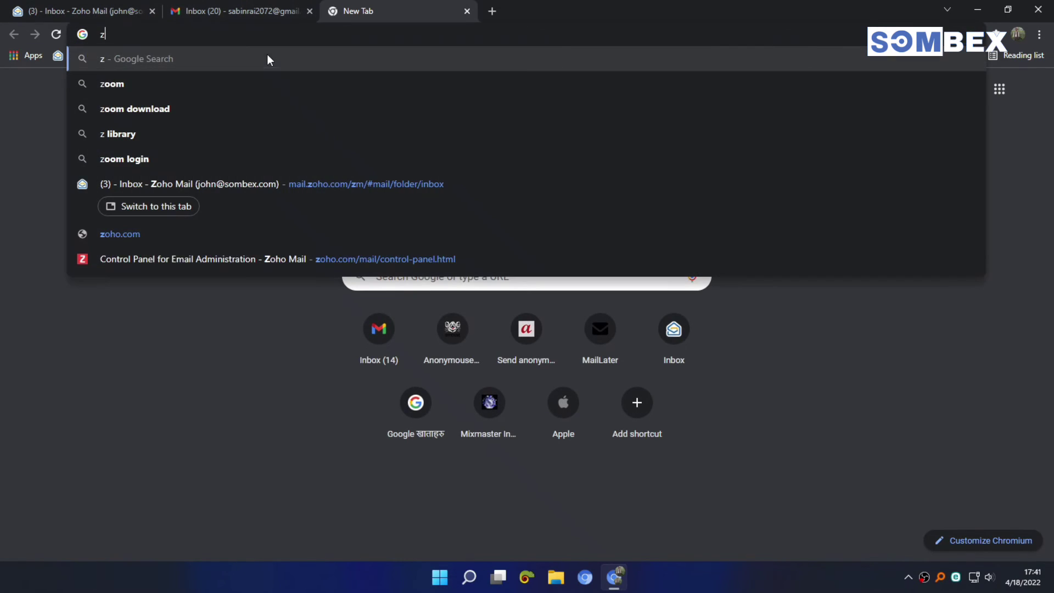
{"action": "key", "text": "BackSpace"}
{"action": "type", "text": "anonymousemail.me"}
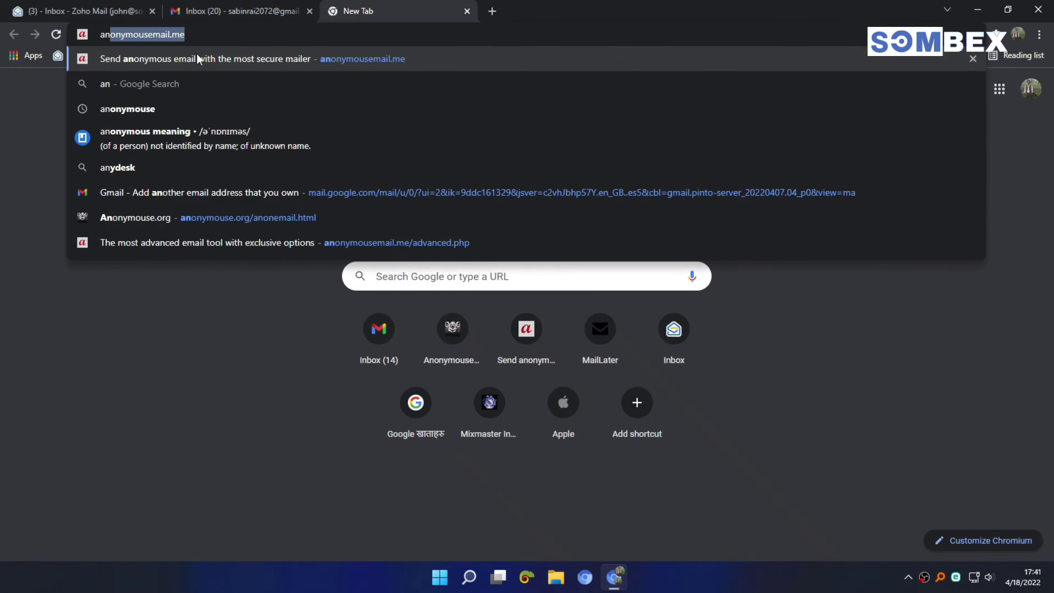
{"action": "key", "text": "Return"}
Step: Send a test email to the sombex.com address with subject 'pop3 test' and body 'test mail by sombex yt'
{"action": "left_click", "coordinate": [554, 240]}
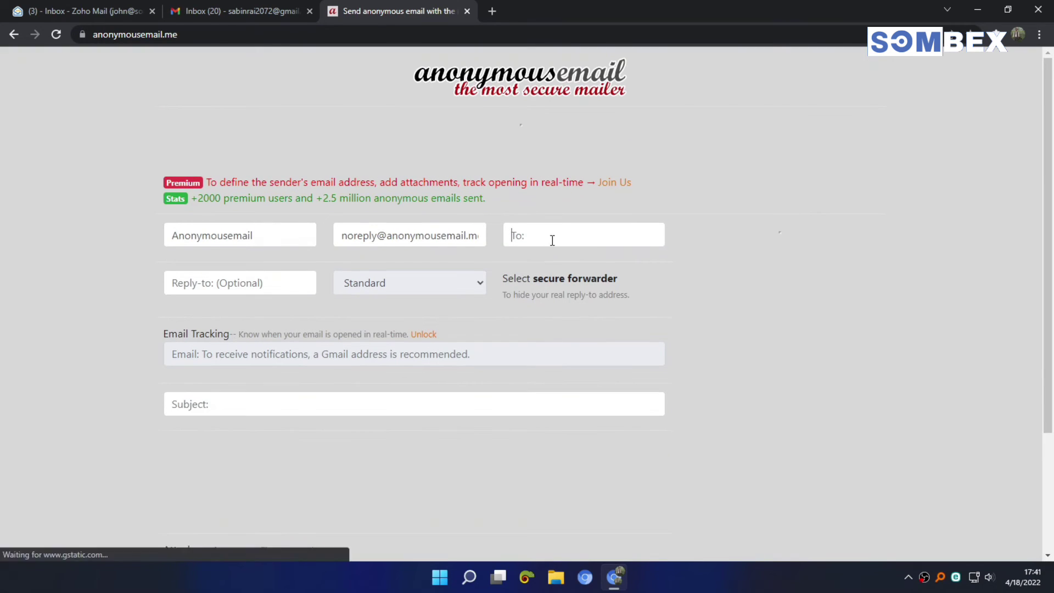
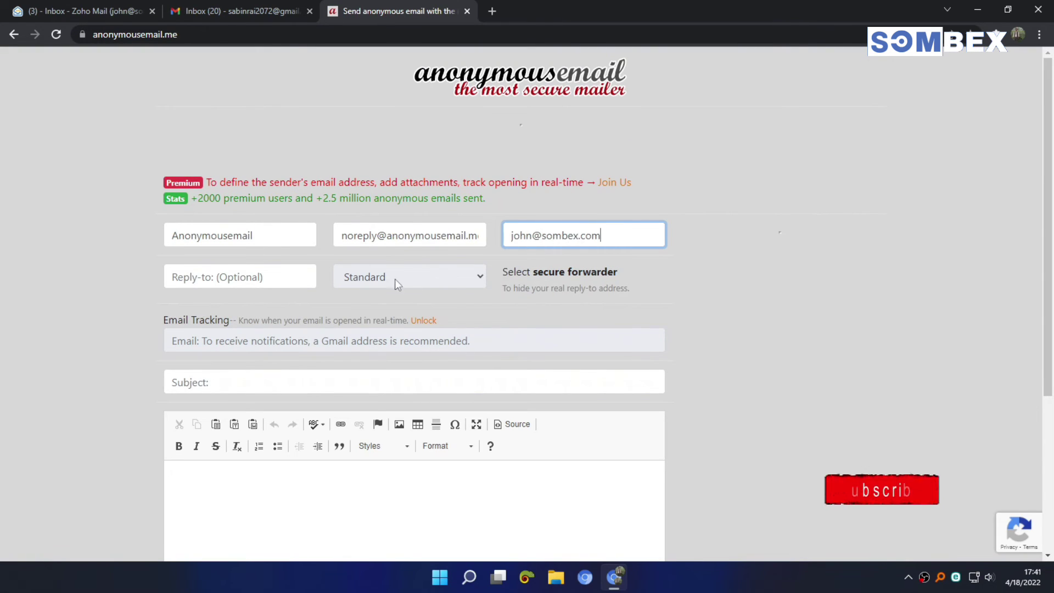
{"action": "scroll", "coordinate": [331, 306], "scroll_direction": "down", "scroll_amount": 1}
{"action": "left_click", "coordinate": [246, 317]}
{"action": "type", "text": "opo3 test"}
{"action": "key", "text": "Tab"}
{"action": "type", "text": "test mail by sombex yt"}
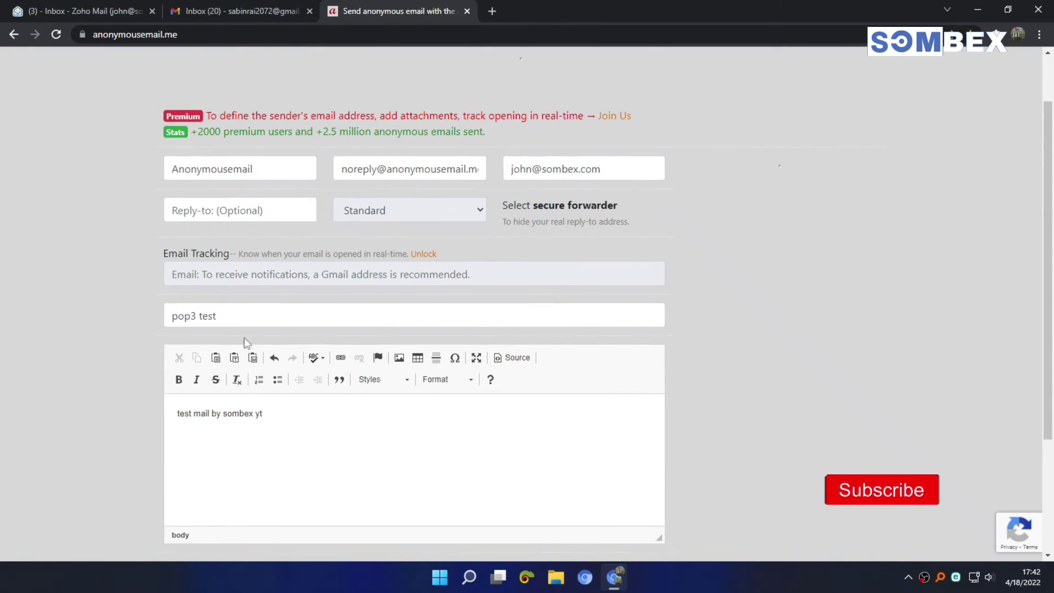
{"action": "scroll", "coordinate": [262, 339], "scroll_direction": "down", "scroll_amount": 3}
{"action": "left_click", "coordinate": [423, 445]}
{"action": "triple_click", "coordinate": [494, 175]}
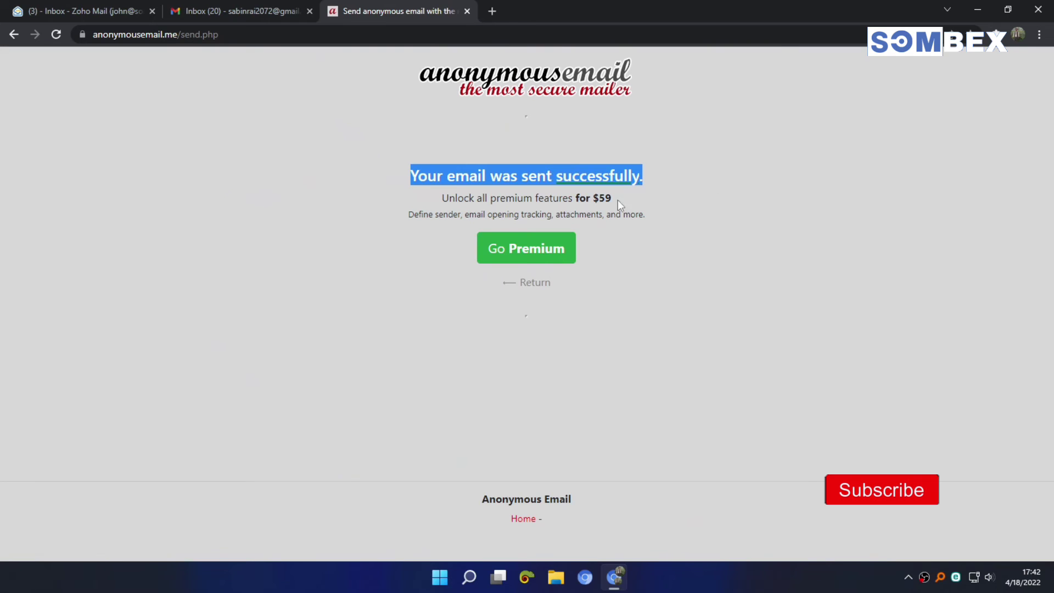
{"action": "left_click", "coordinate": [118, 11]}
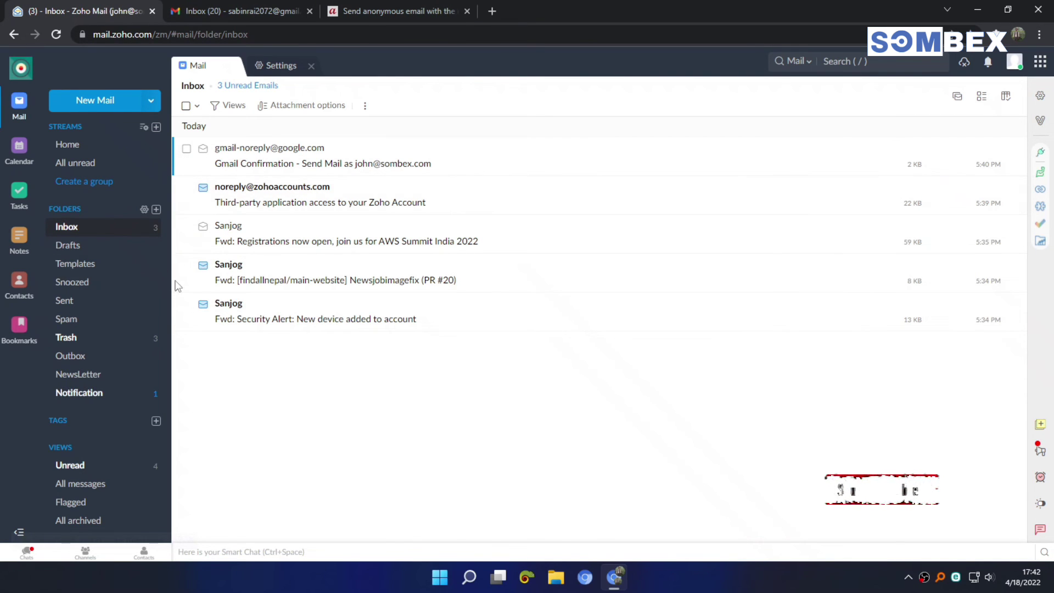
Step: Open and read the pop3 test message in Zoho Mail's Notification folder
{"action": "left_click", "coordinate": [97, 401]}
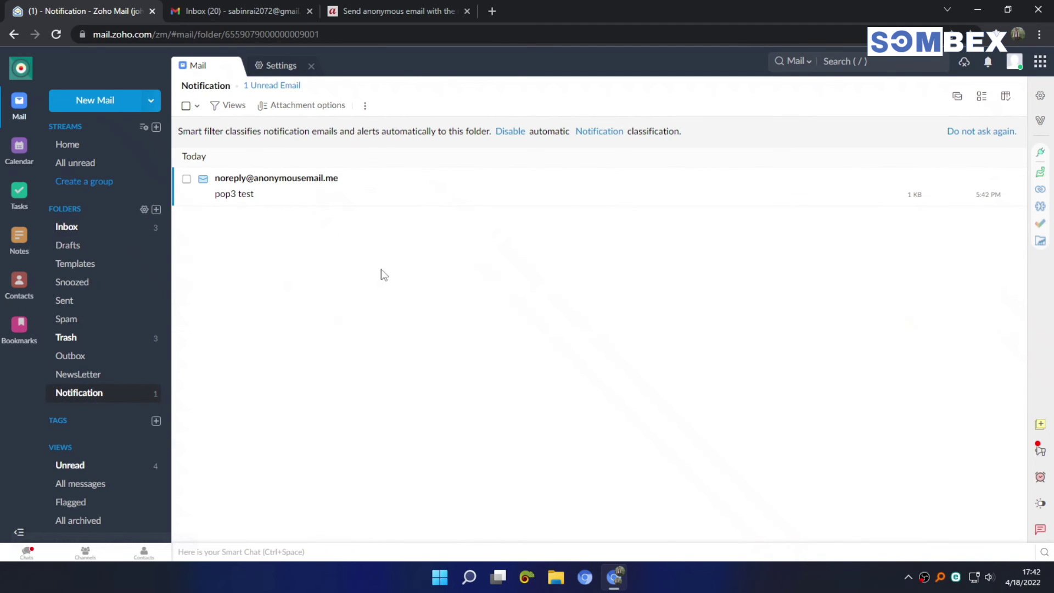
{"action": "left_click", "coordinate": [264, 198]}
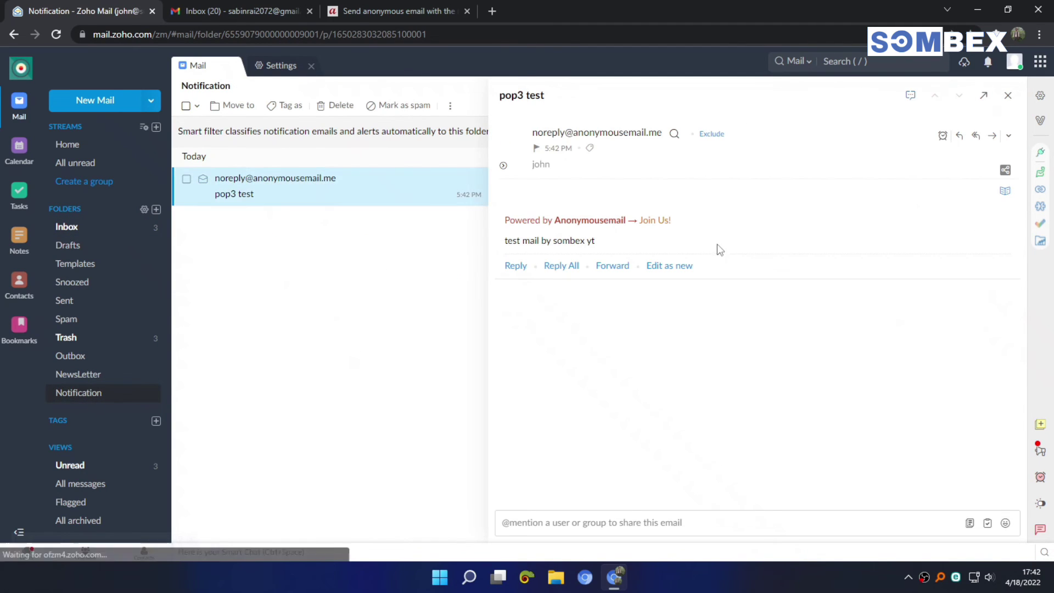
{"action": "triple_click", "coordinate": [585, 242]}
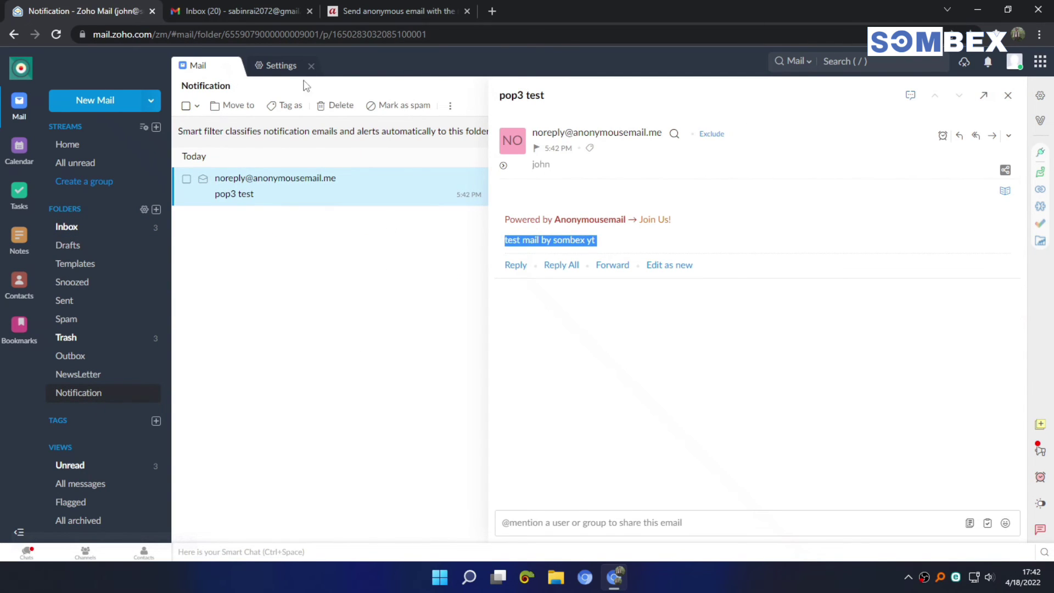
{"action": "left_click", "coordinate": [226, 4]}
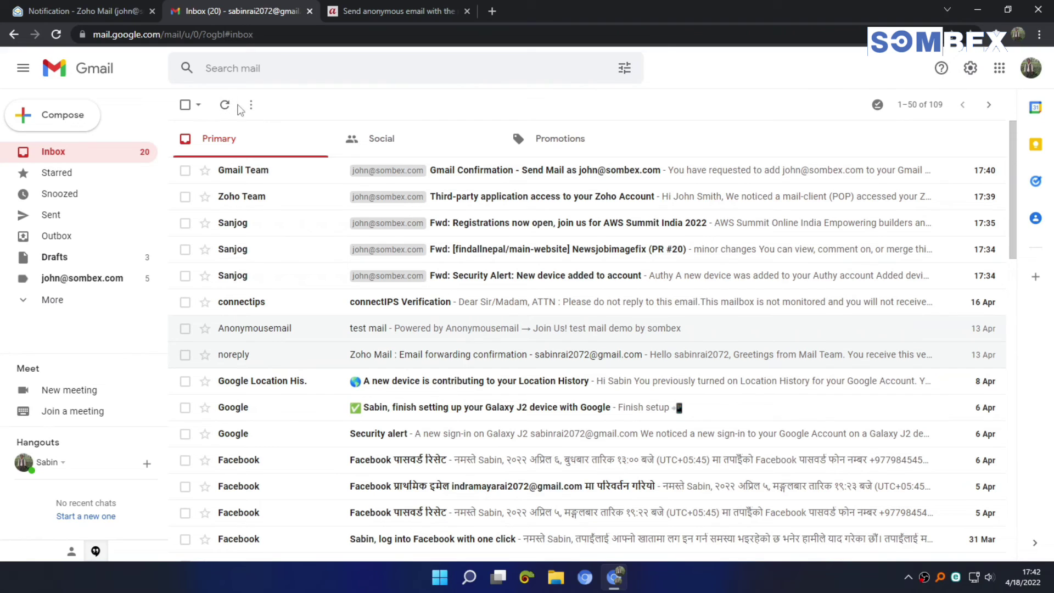
Step: Refresh Gmail until the pop3 test email arrives, read it, and return to the inbox
{"action": "left_click", "coordinate": [225, 104]}
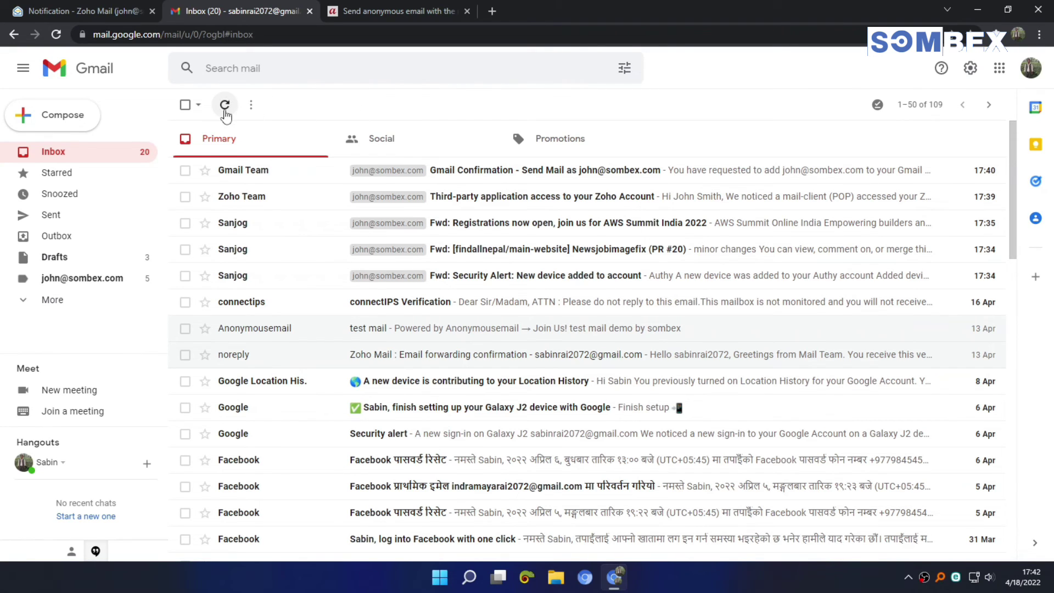
{"action": "left_click", "coordinate": [225, 103]}
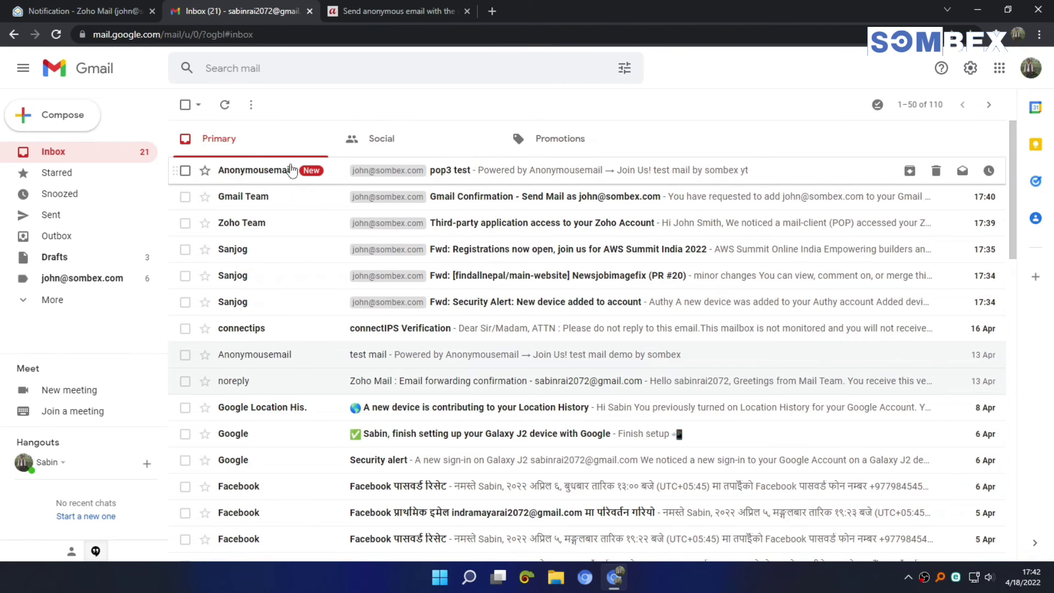
{"action": "left_click", "coordinate": [65, 8]}
{"action": "left_click", "coordinate": [242, 11]}
{"action": "left_click", "coordinate": [485, 171]}
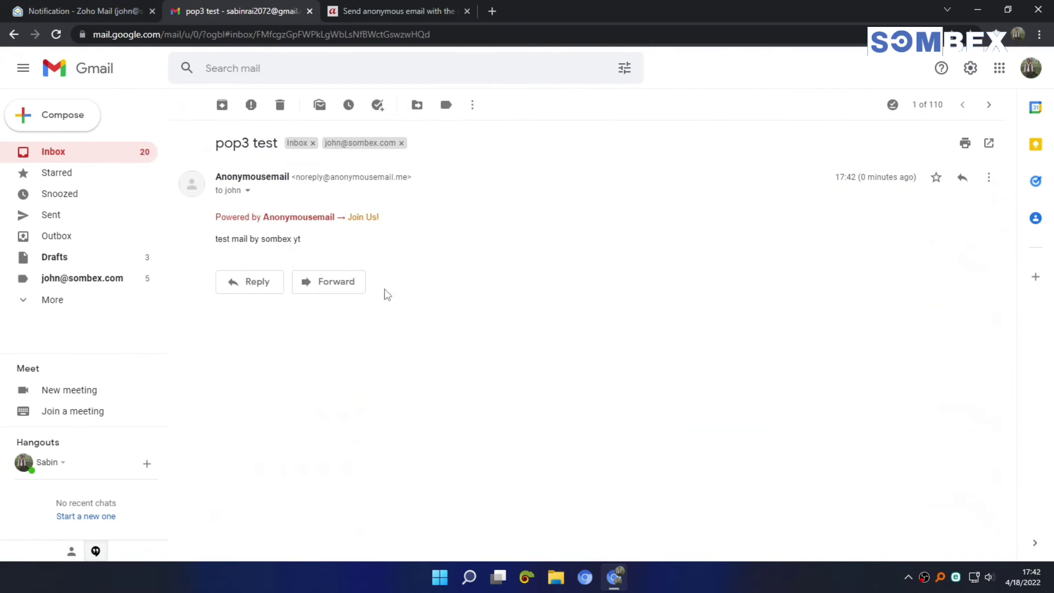
{"action": "left_click_drag", "start_coordinate": [332, 243], "coordinate": [215, 240]}
{"action": "left_click", "coordinate": [345, 244]}
{"action": "left_click", "coordinate": [184, 104]}
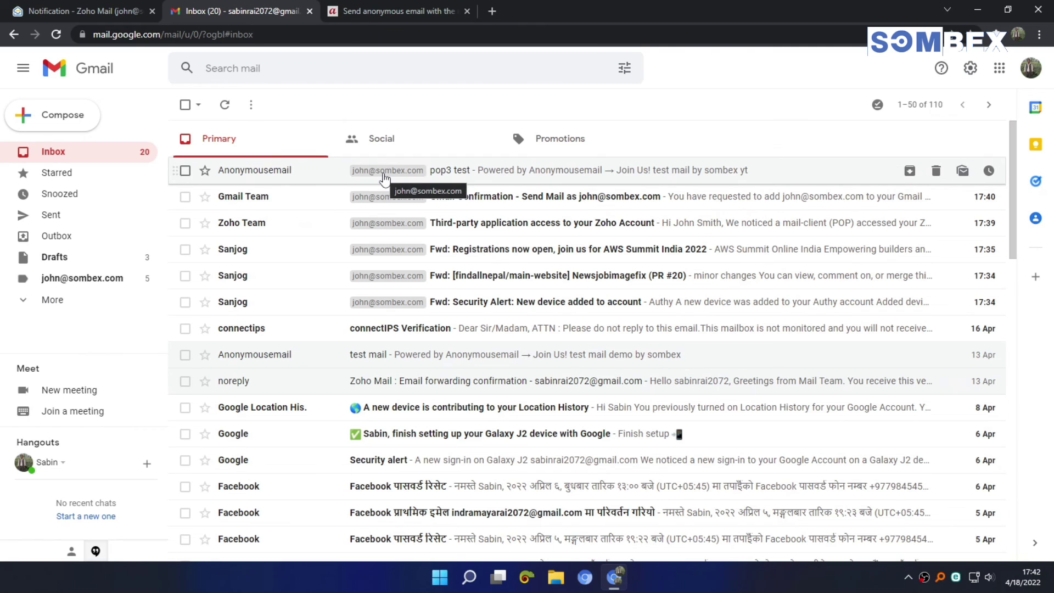
Step: Compose a new Gmail message with the sombex.com address selected in the From field
{"action": "left_click", "coordinate": [81, 118]}
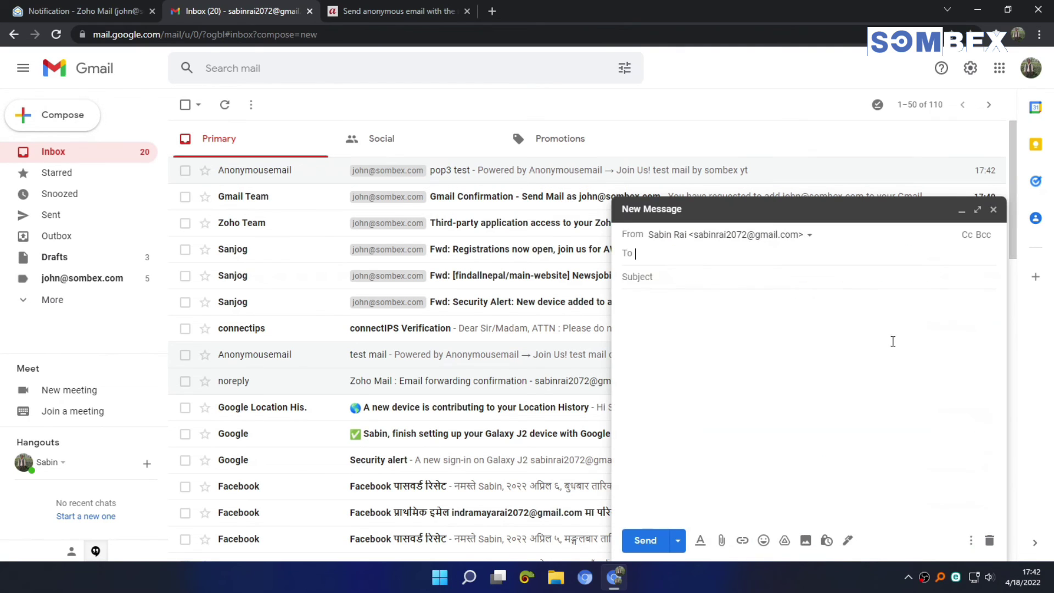
{"action": "left_click", "coordinate": [744, 237]}
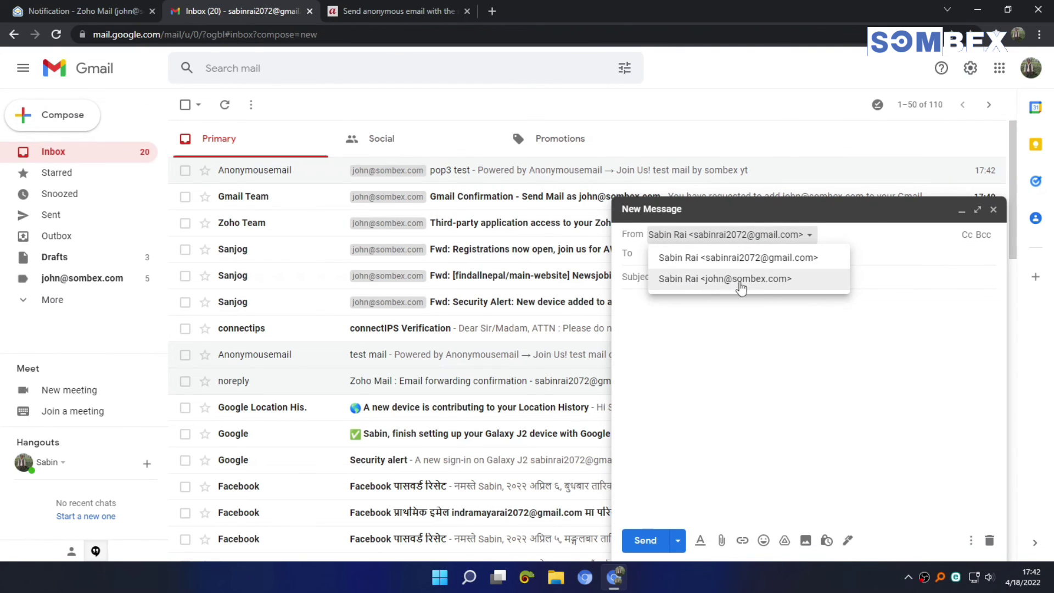
{"action": "left_click", "coordinate": [736, 280]}
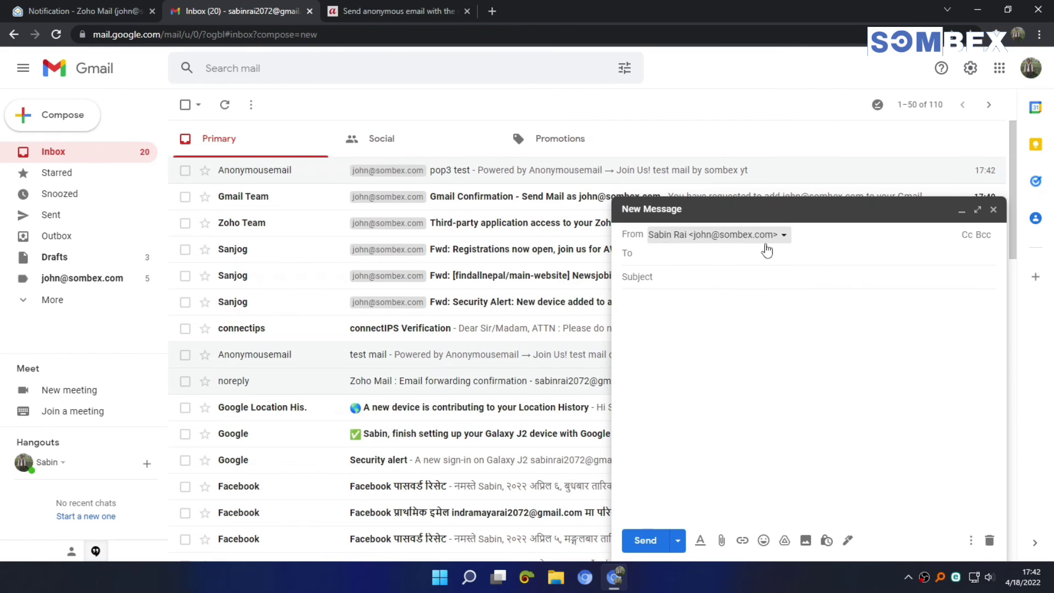
{"action": "left_click", "coordinate": [765, 242]}
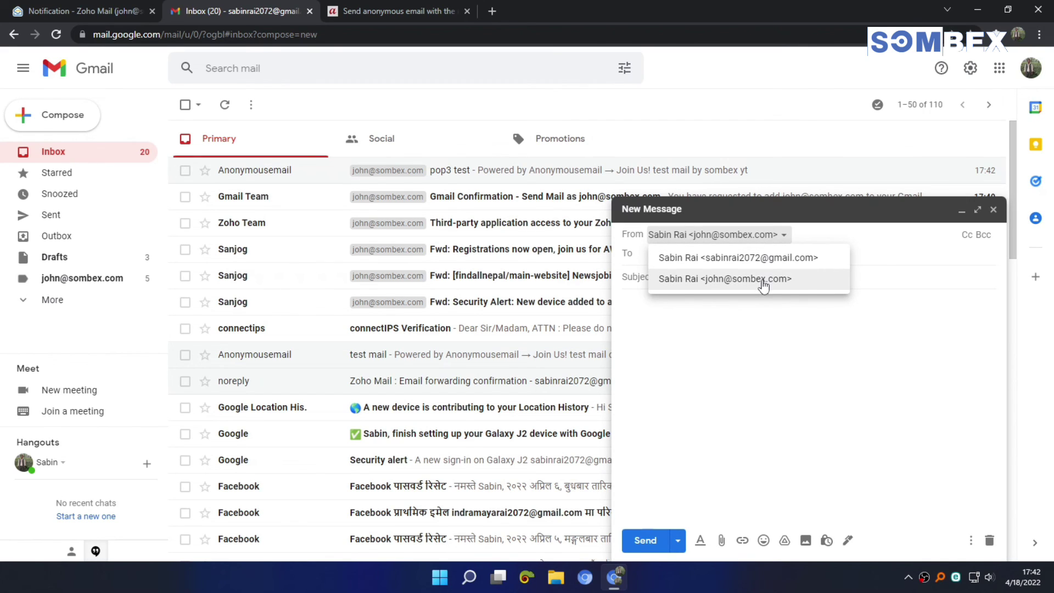
{"action": "left_click", "coordinate": [763, 281]}
{"action": "left_click", "coordinate": [751, 253]}
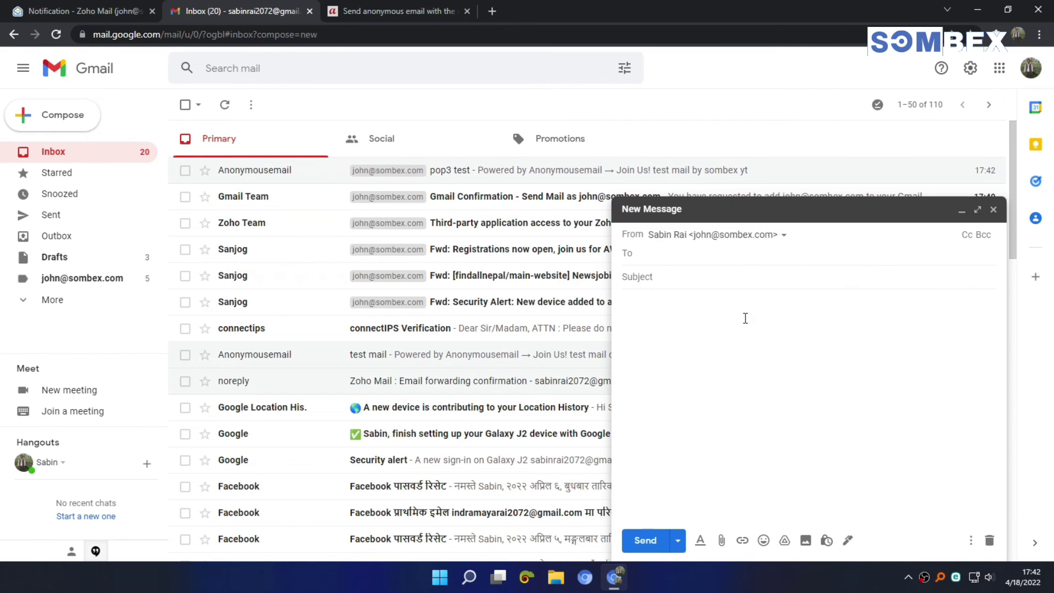
{"action": "left_click", "coordinate": [742, 235]}
{"action": "left_click", "coordinate": [737, 255]}
{"action": "left_click", "coordinate": [738, 235]}
{"action": "left_click", "coordinate": [750, 277]}
{"action": "left_click", "coordinate": [745, 314]}
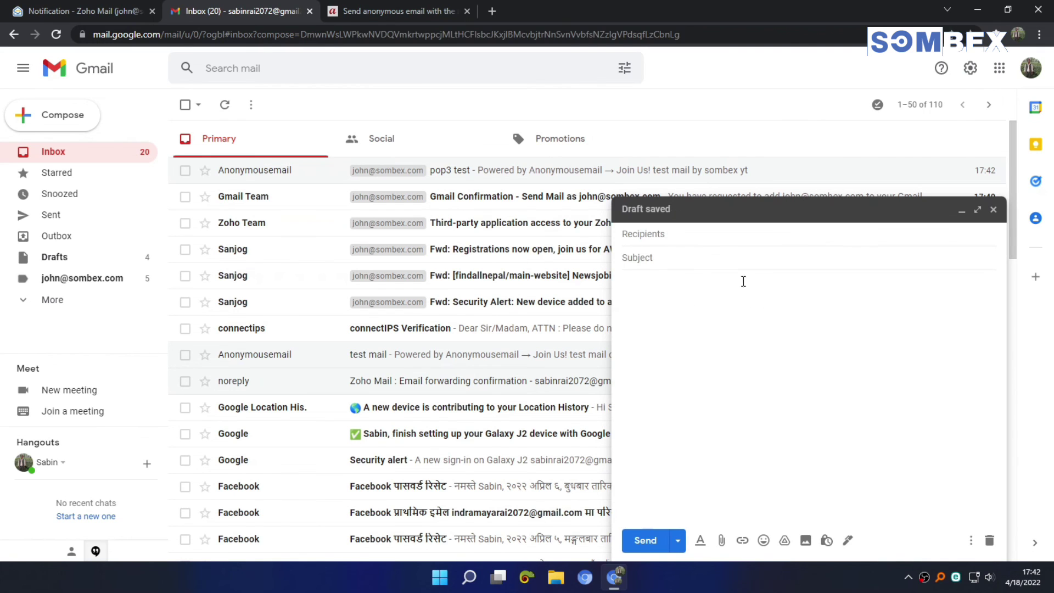